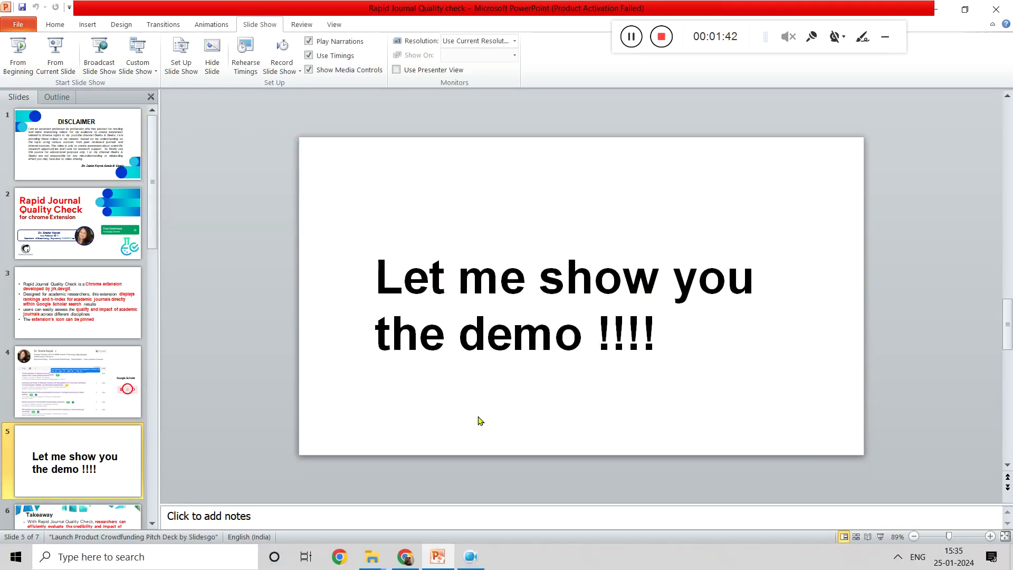
- Search Google for 'rapid journal quality check' and open the extension's Chrome Web Store page
left_click(403, 557)
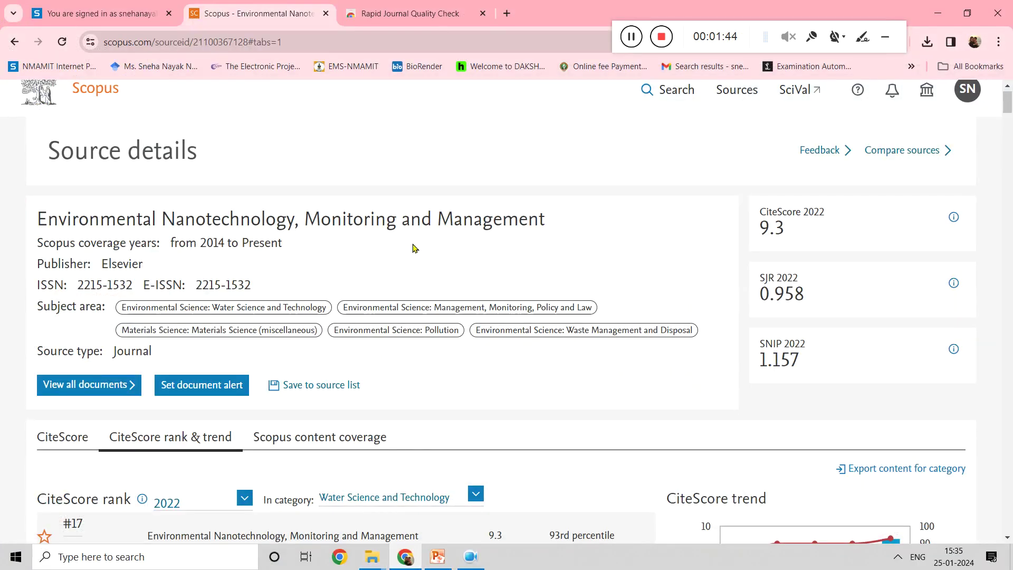
left_click(381, 12)
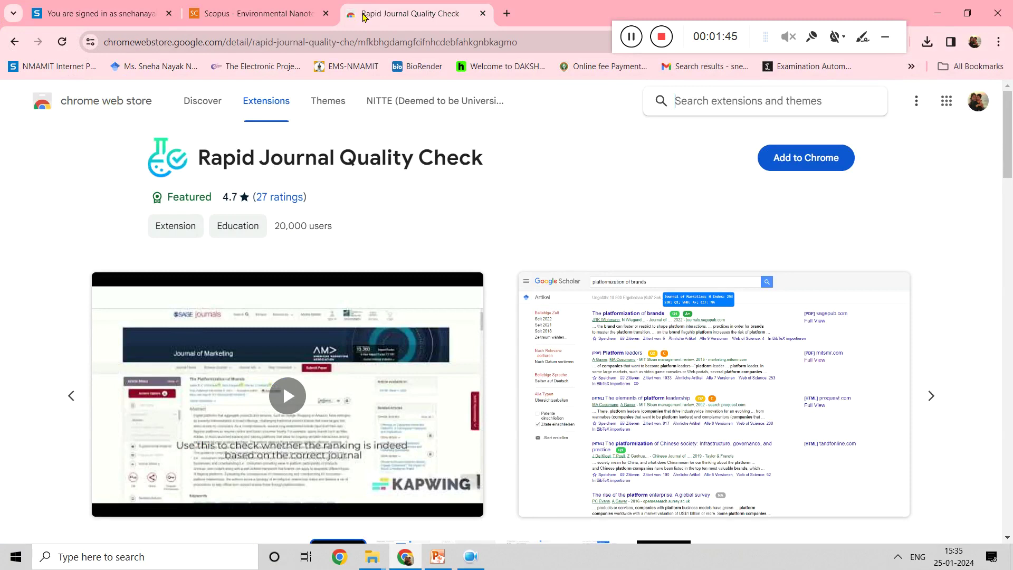
left_click(508, 13)
type("google.com")
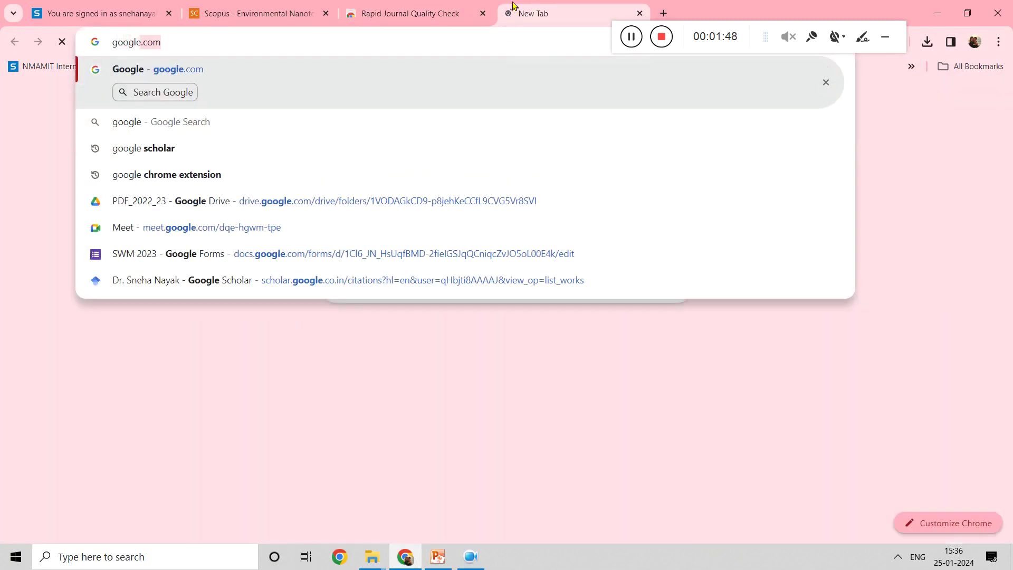
key("Return")
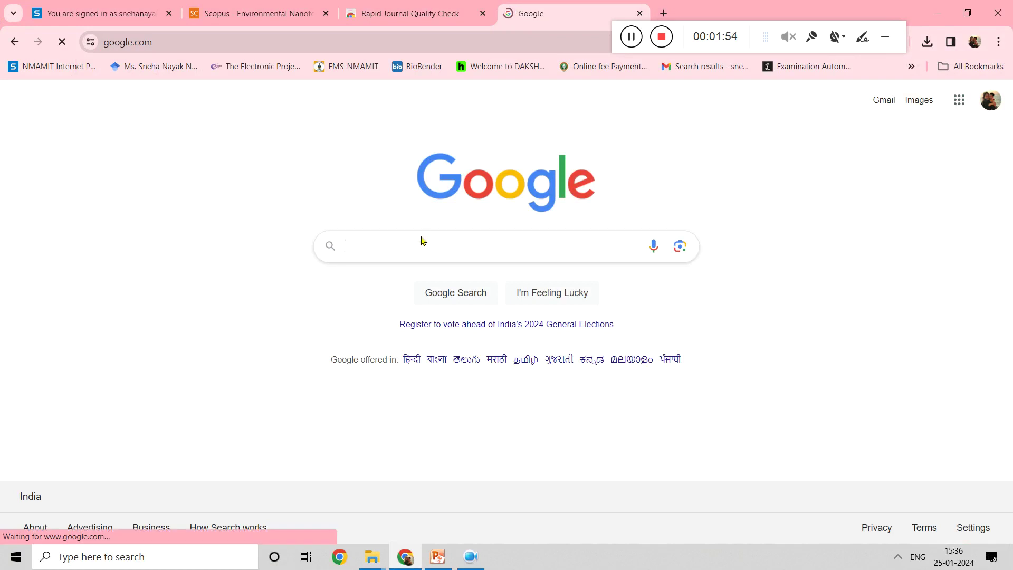
type("rapid jou")
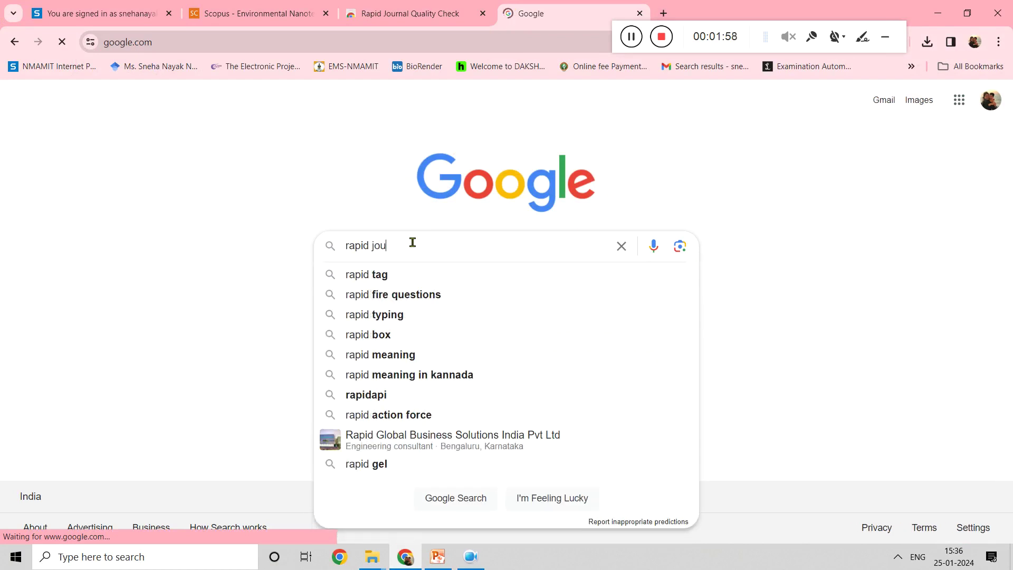
type("rnal")
left_click(423, 283)
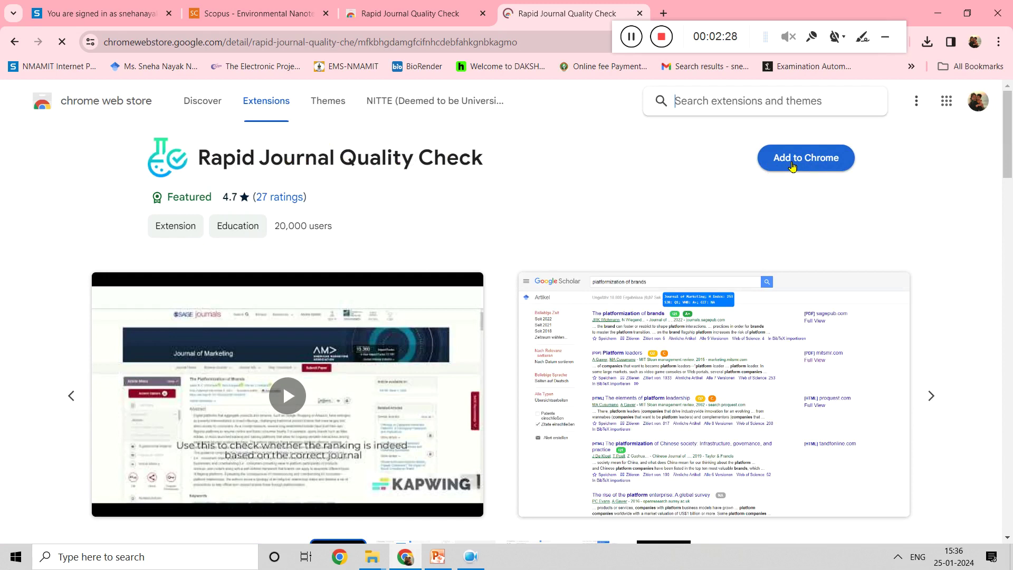
- Add Rapid Journal Quality Check to Chrome and confirm the installation
left_click(760, 27)
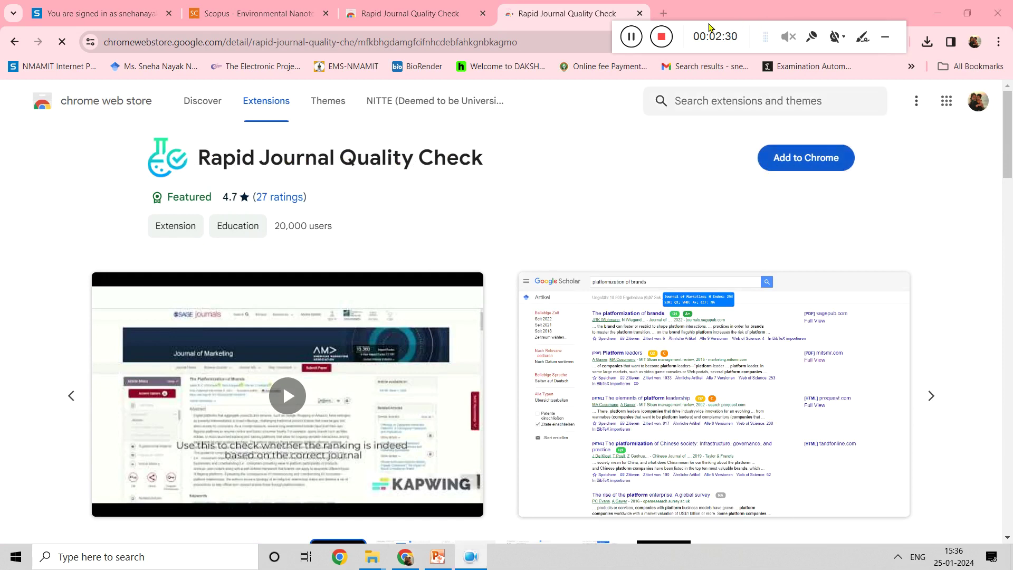
left_click(784, 154)
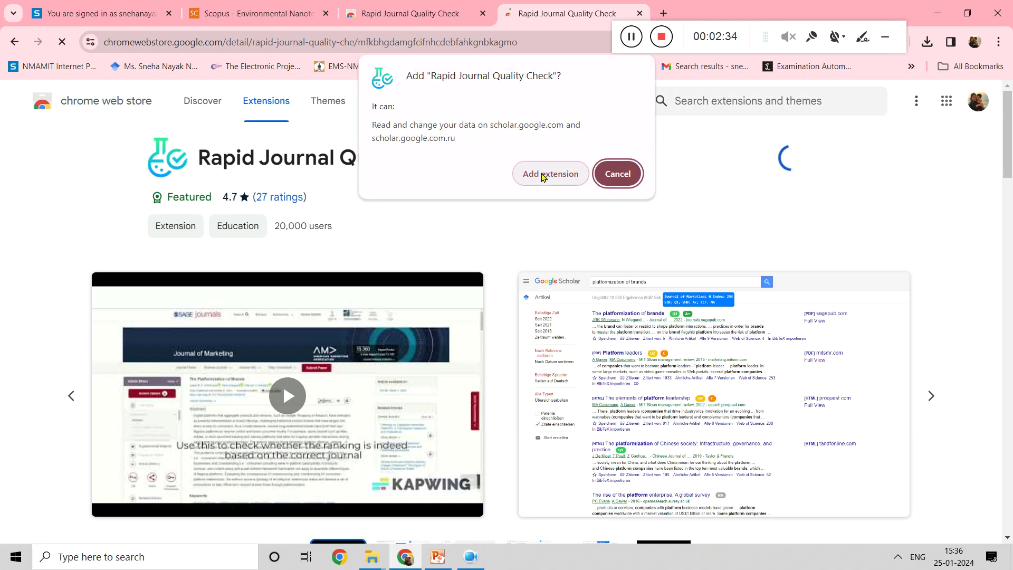
left_click(541, 176)
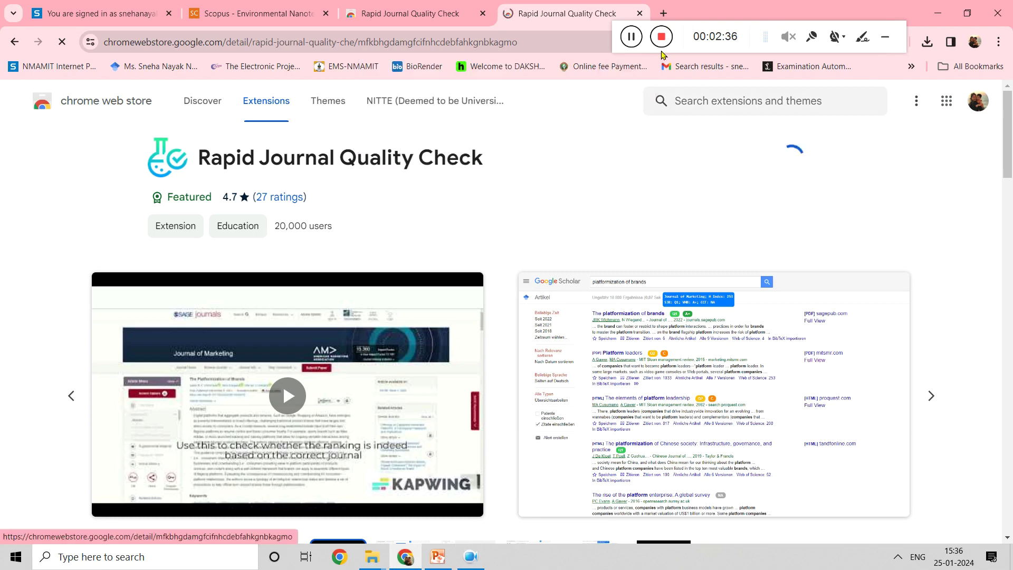
left_click_drag(694, 53, 558, 235)
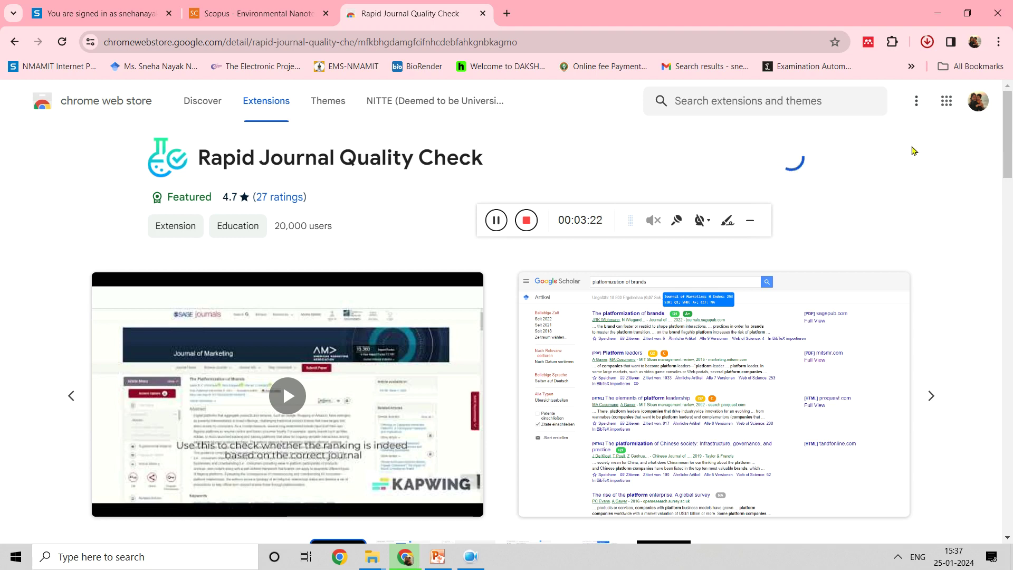
- Check the extensions list and the .crx download until the extension's Settings page opens
left_click(892, 46)
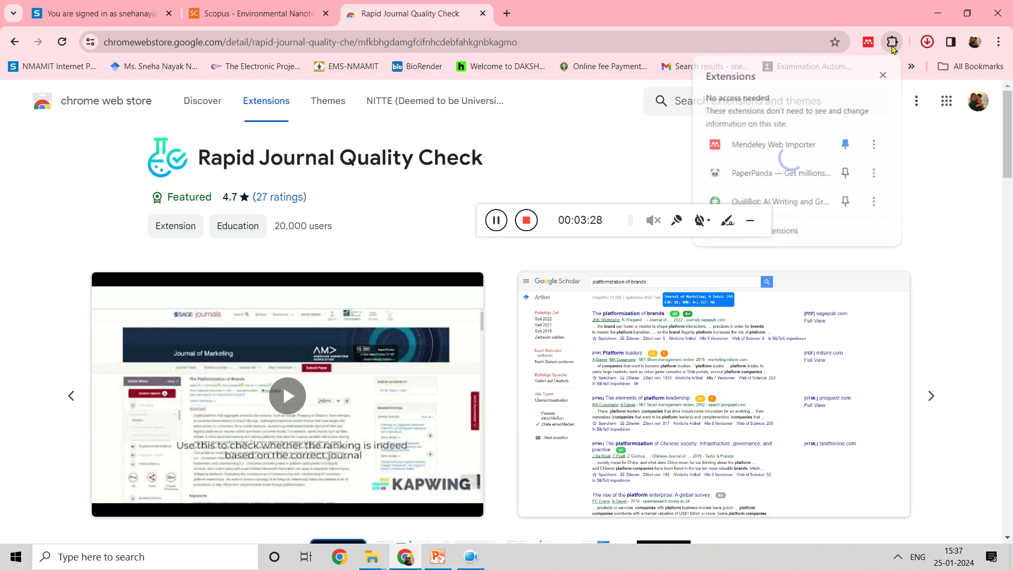
left_click(891, 46)
left_click(892, 47)
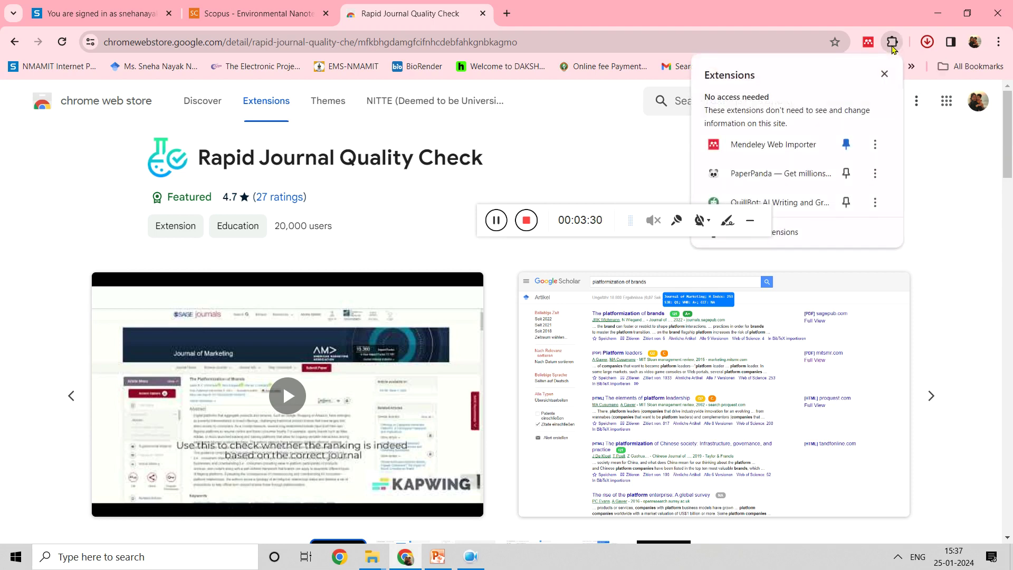
left_click(927, 42)
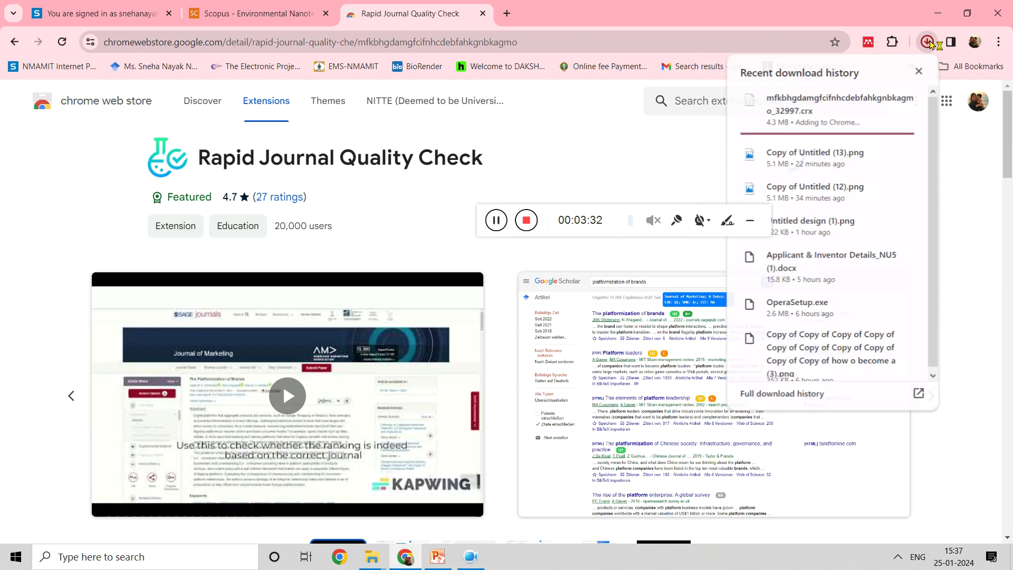
mouse_move(899, 118)
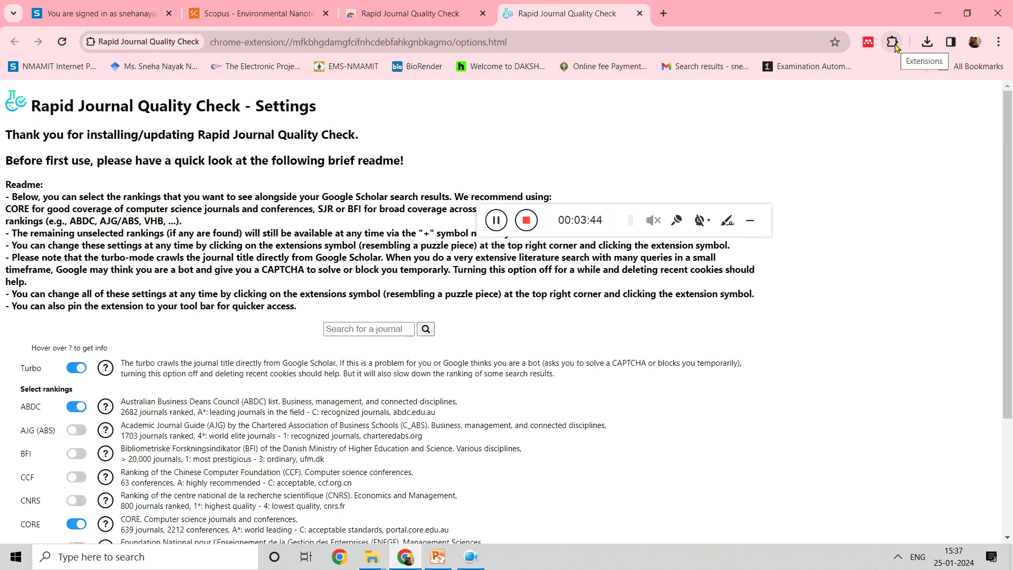
- Pin Rapid Journal Quality Check to the toolbar and open the bookmarked Google Scholar profile
left_click(893, 42)
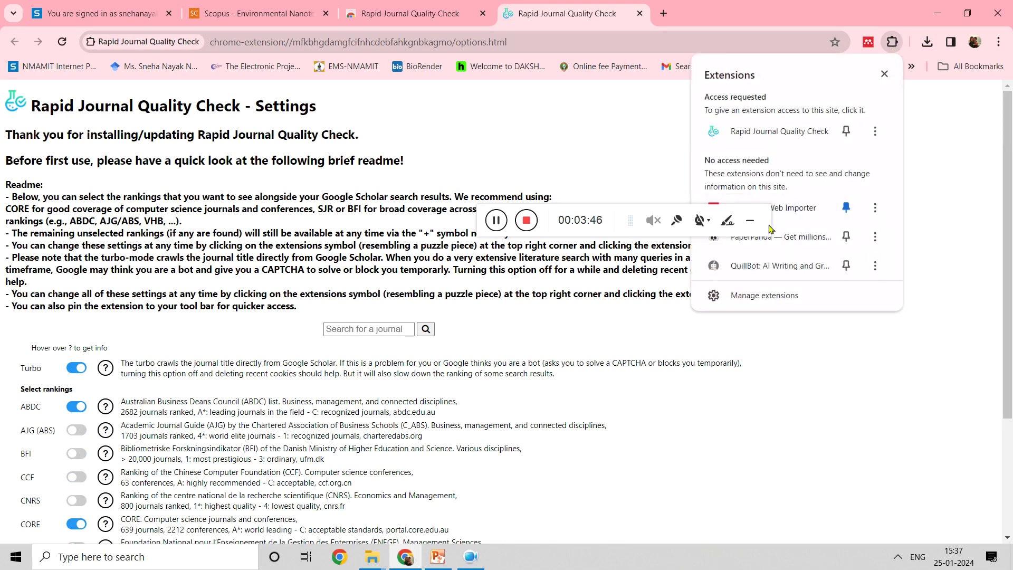
left_click(616, 214)
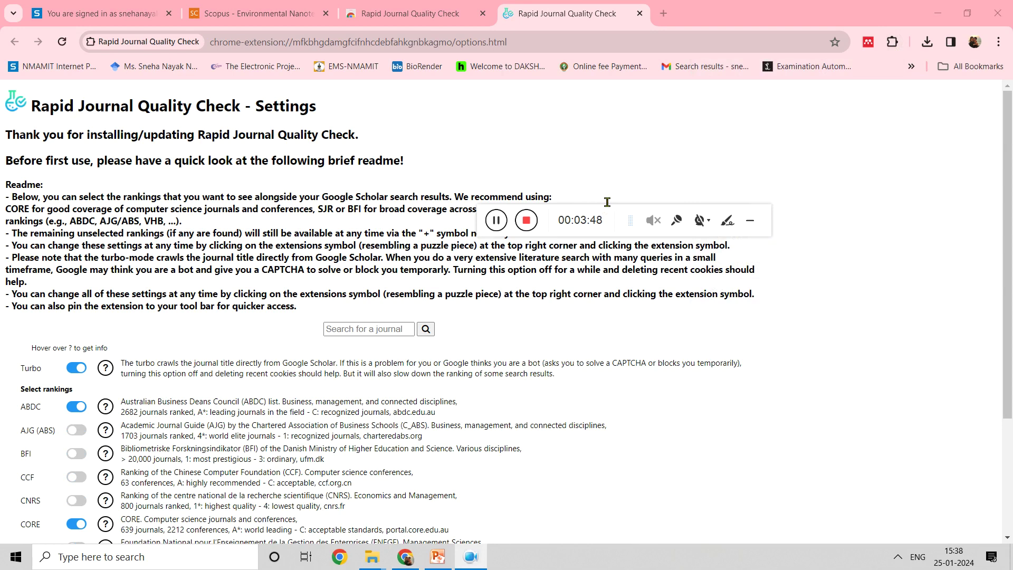
left_click_drag(611, 211, 591, 114)
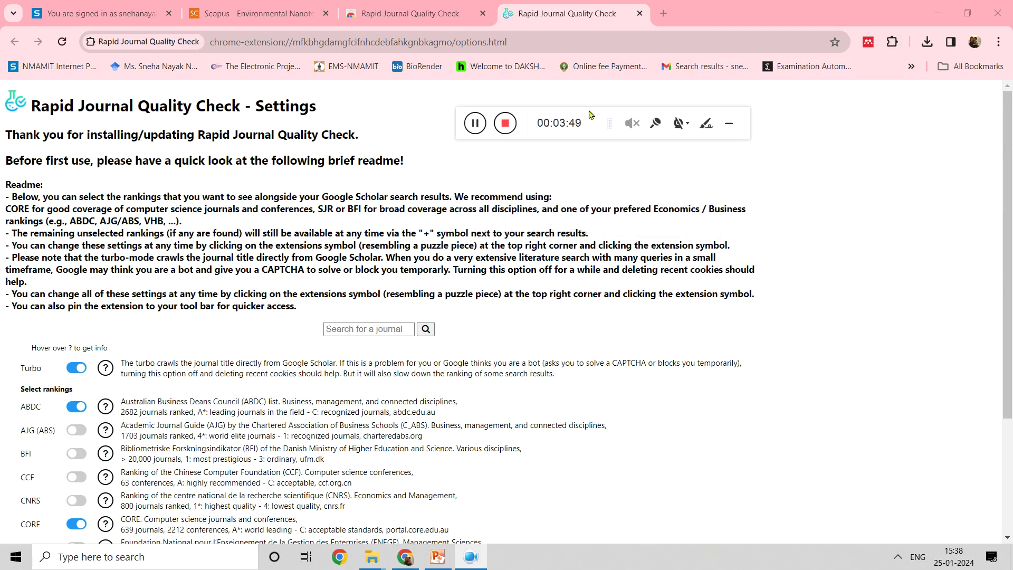
left_click(891, 42)
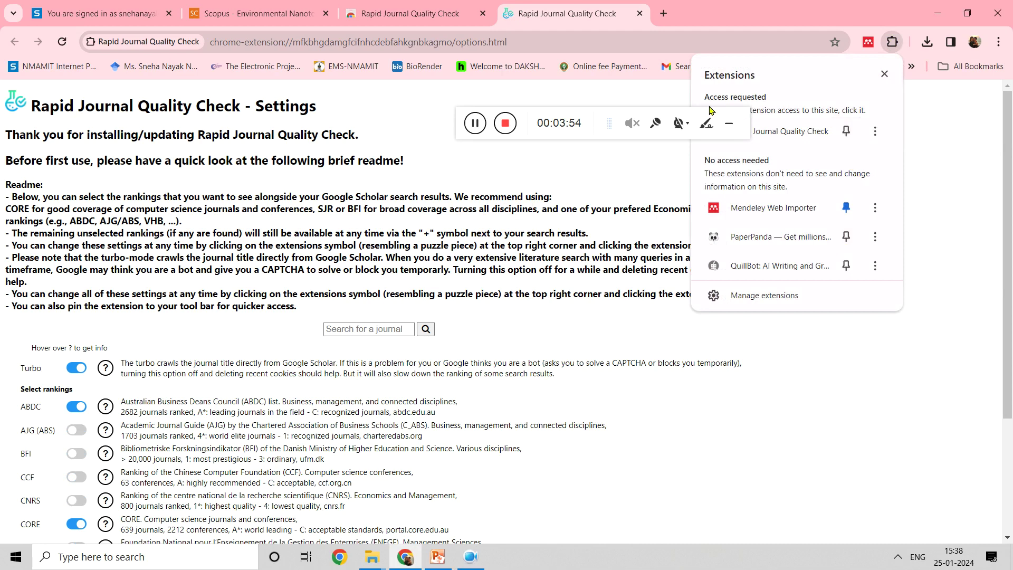
left_click_drag(724, 116, 630, 109)
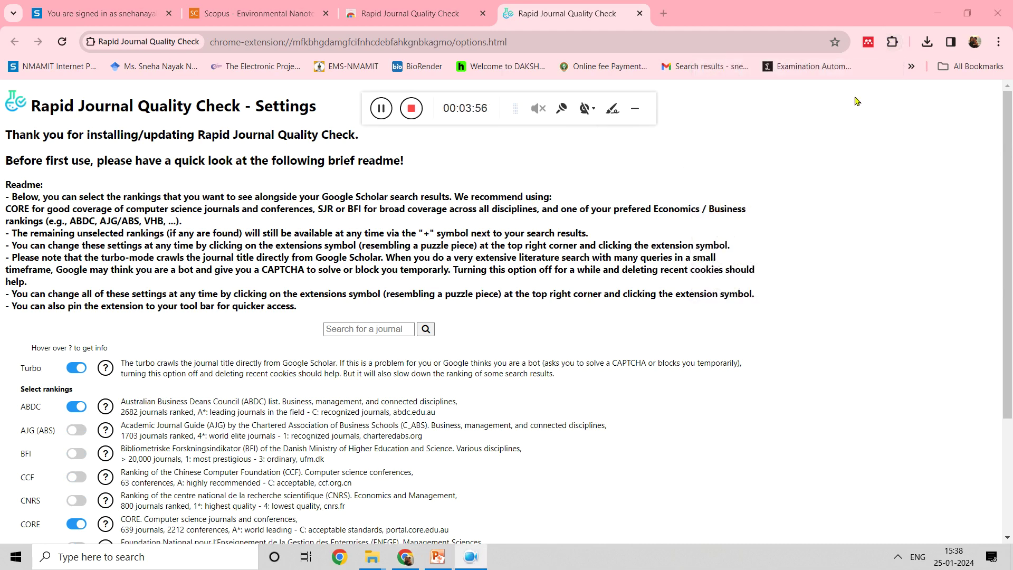
left_click(891, 42)
left_click(845, 131)
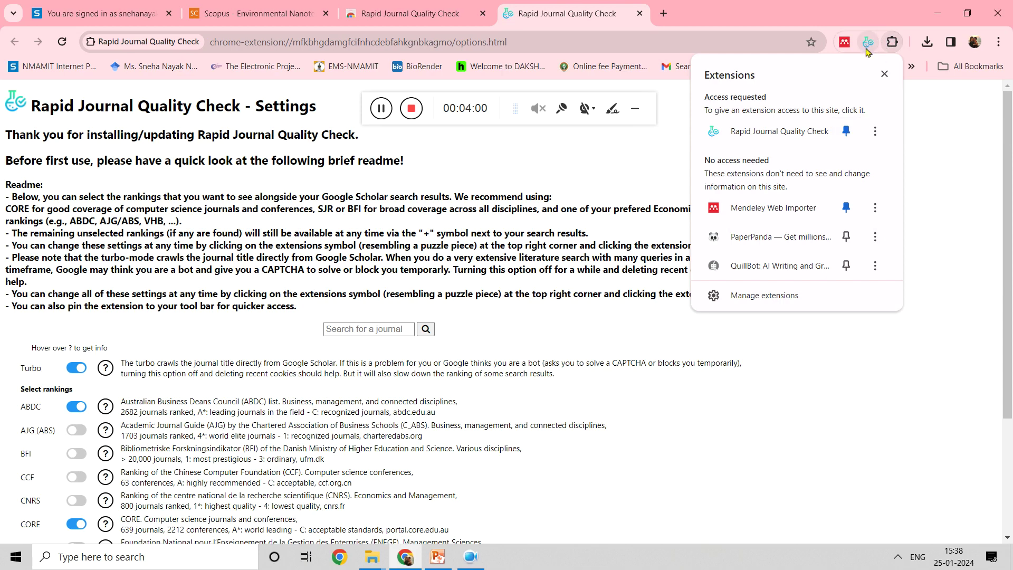
left_click(846, 131)
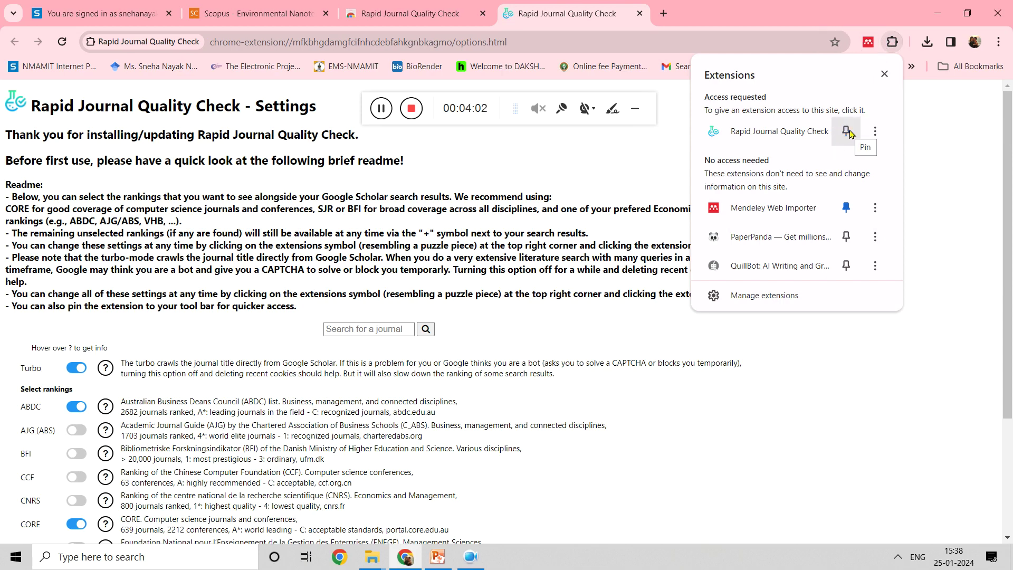
left_click(846, 131)
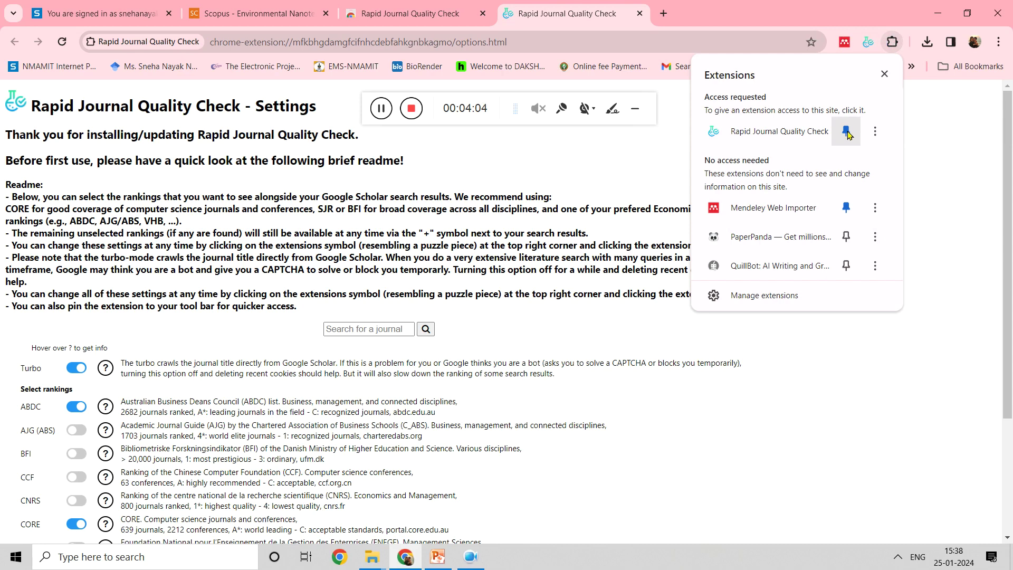
left_click(153, 68)
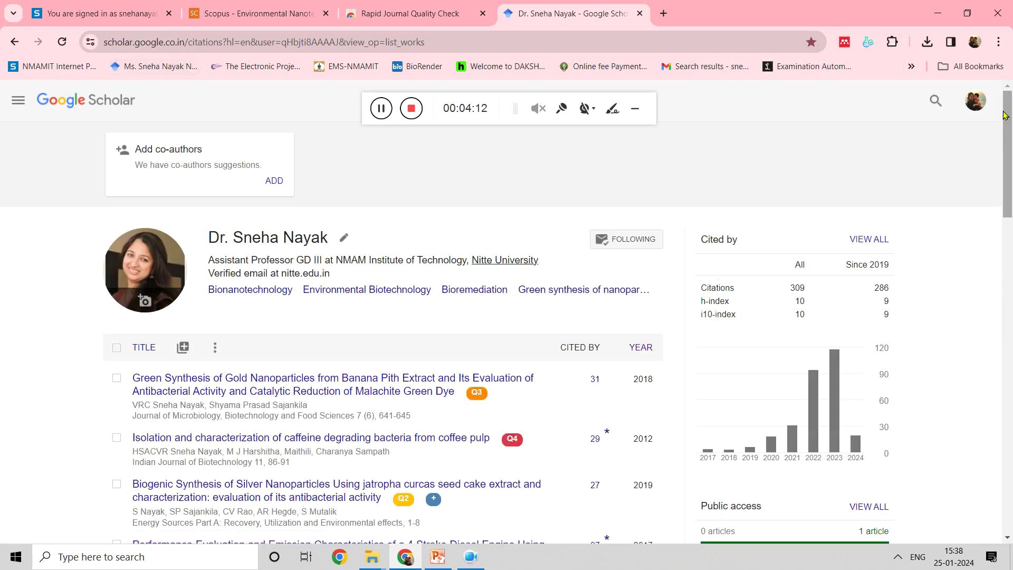
- Activate the extension on Scholar, switch its ranking badges off, and reload the profile
mouse_move(1005, 115)
left_mouse_down()
mouse_move(1004, 142)
mouse_move(1004, 125)
left_mouse_up()
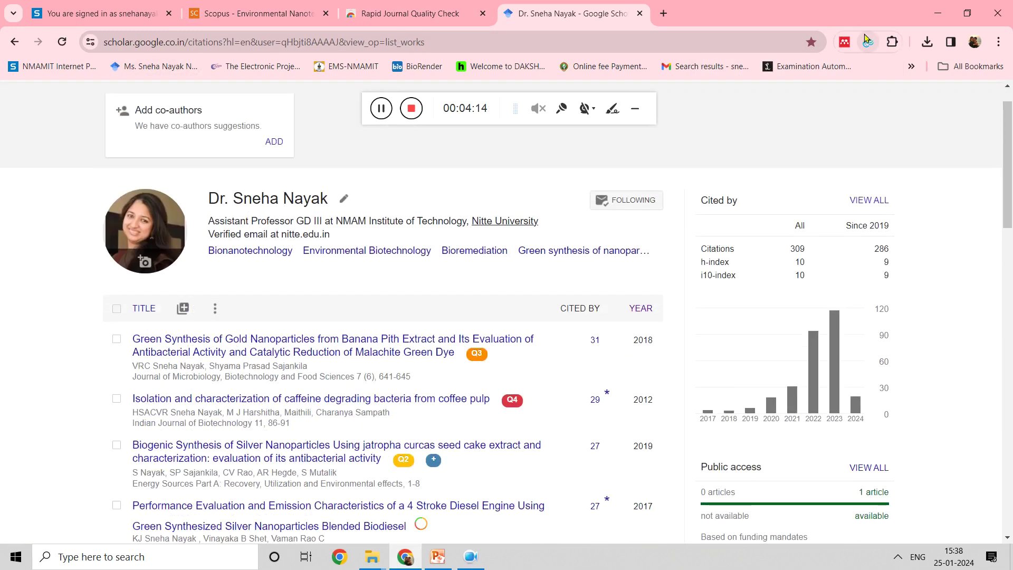
left_click(866, 40)
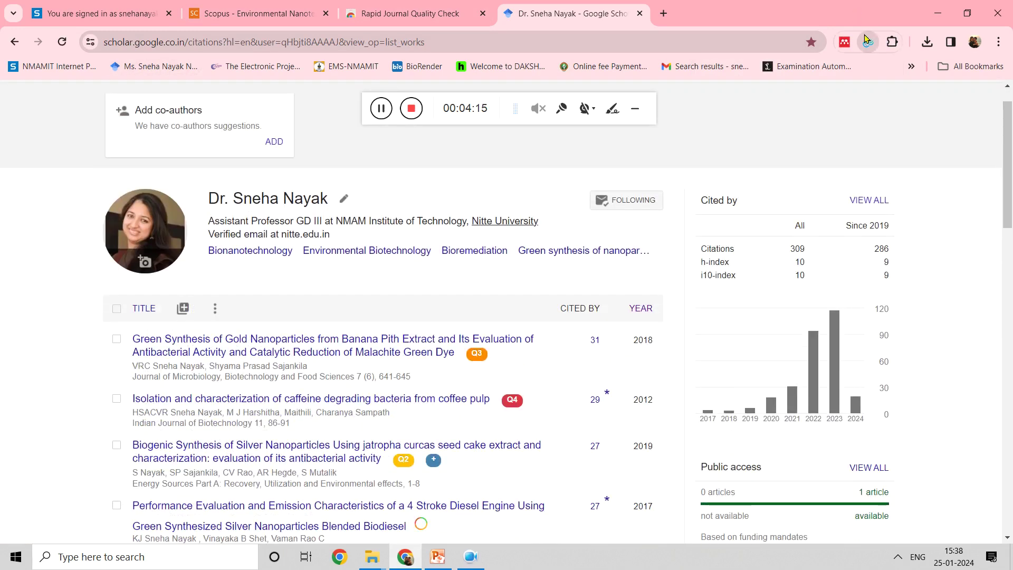
left_click(892, 43)
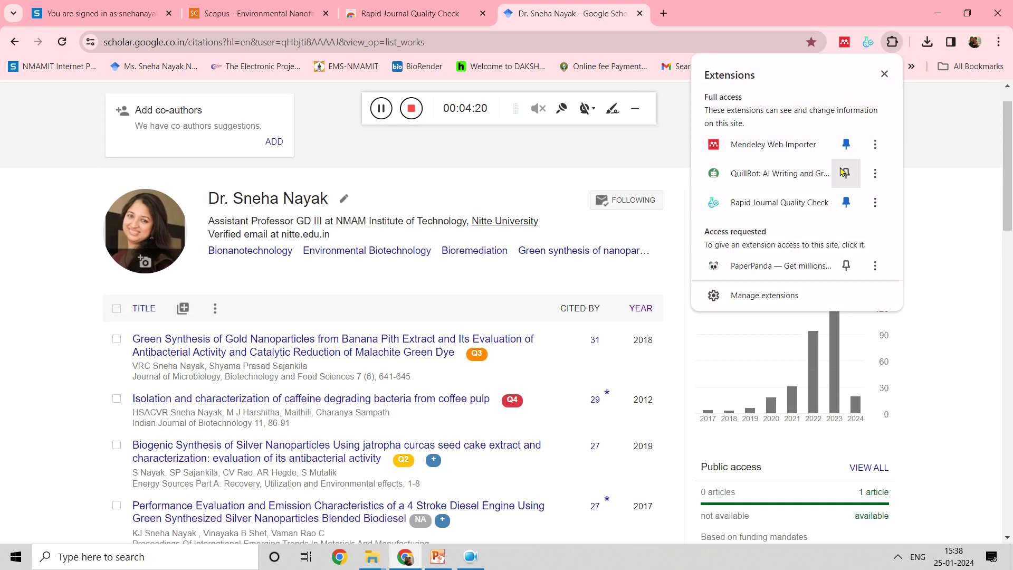
left_click(791, 206)
left_click(868, 42)
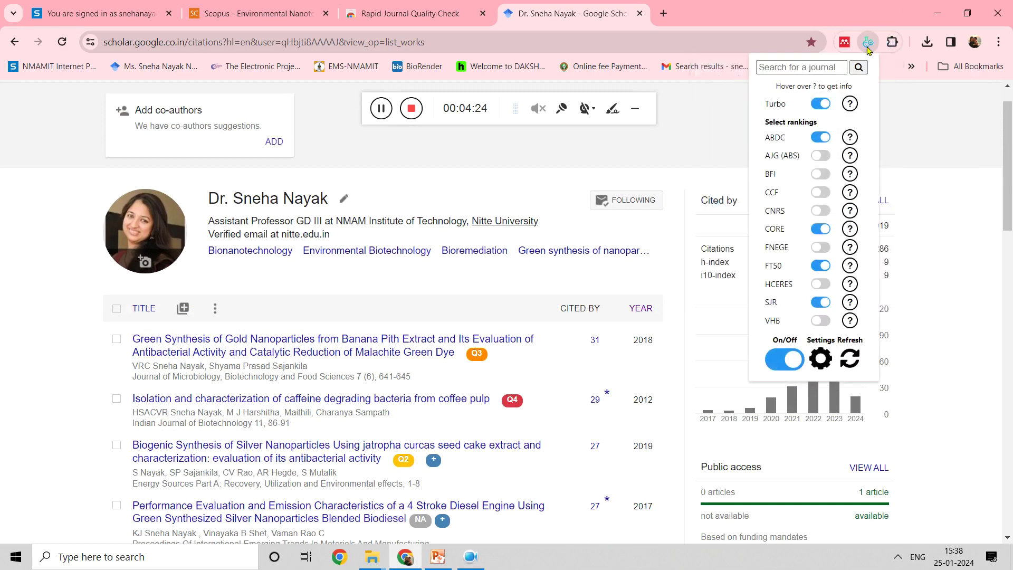
left_click(775, 368)
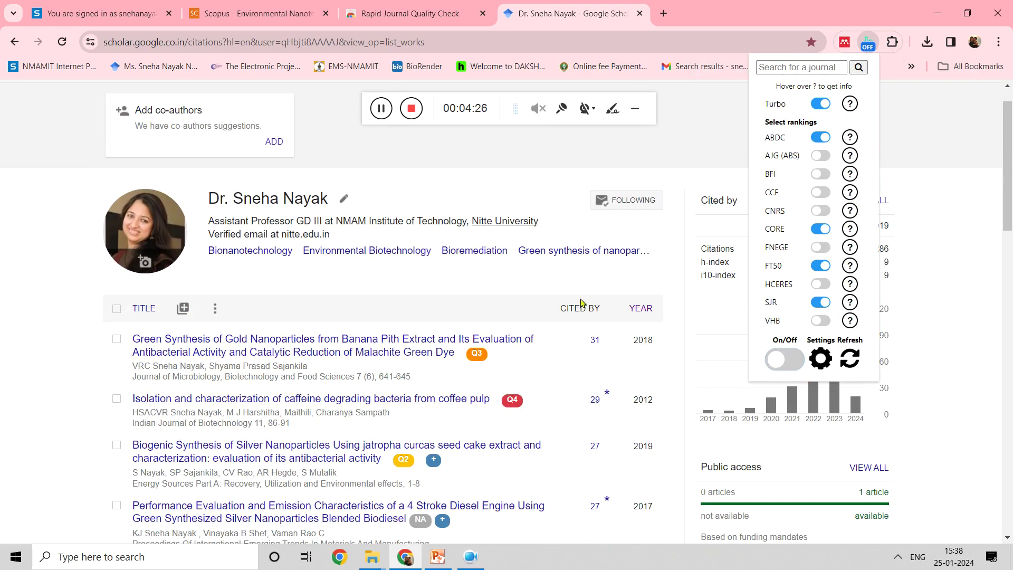
left_click(383, 220)
left_click(61, 44)
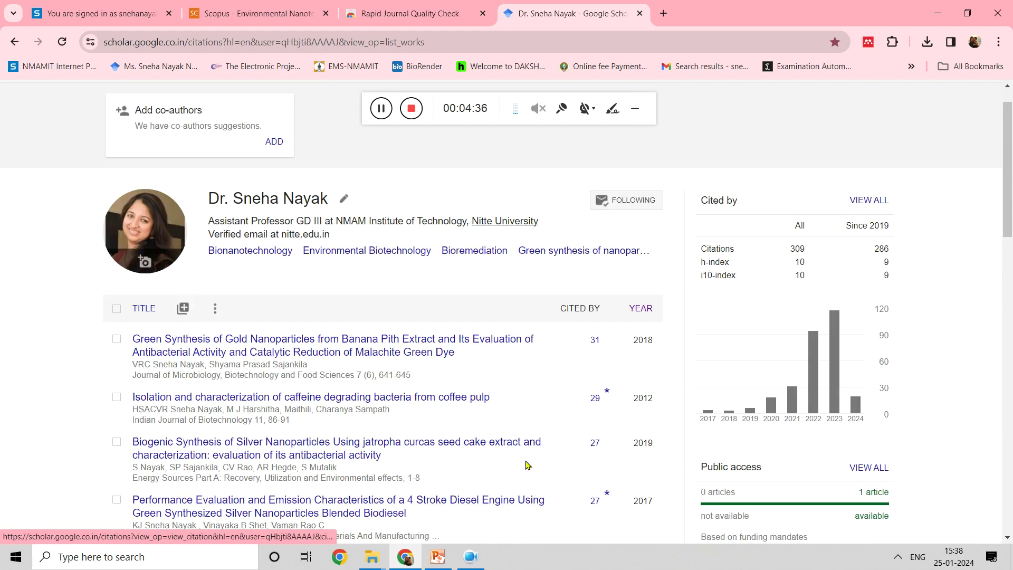
- Pin the extension, turn ranking badges back on, reload, and sort the articles by year
left_click(894, 43)
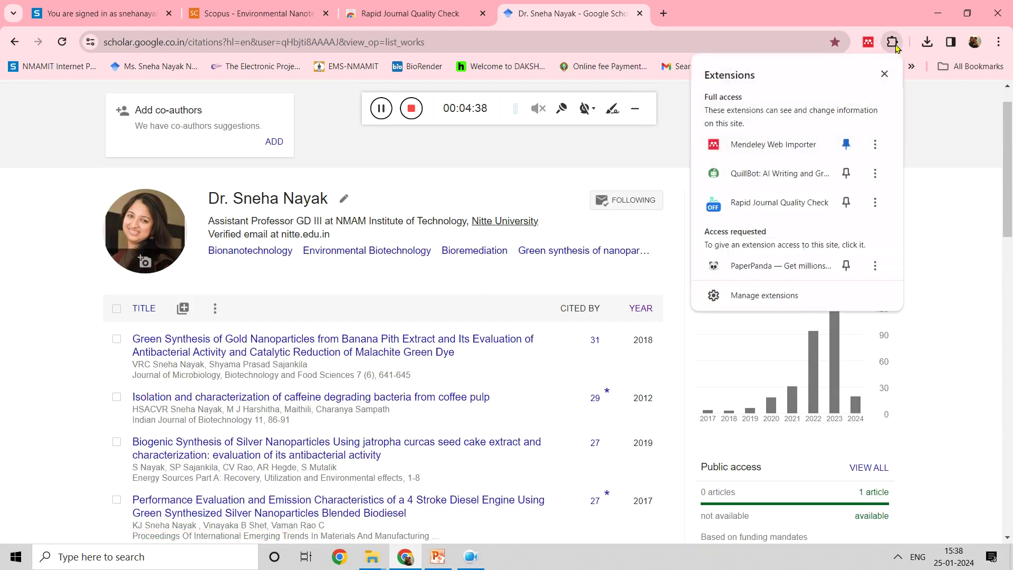
left_click(845, 208)
left_click(710, 204)
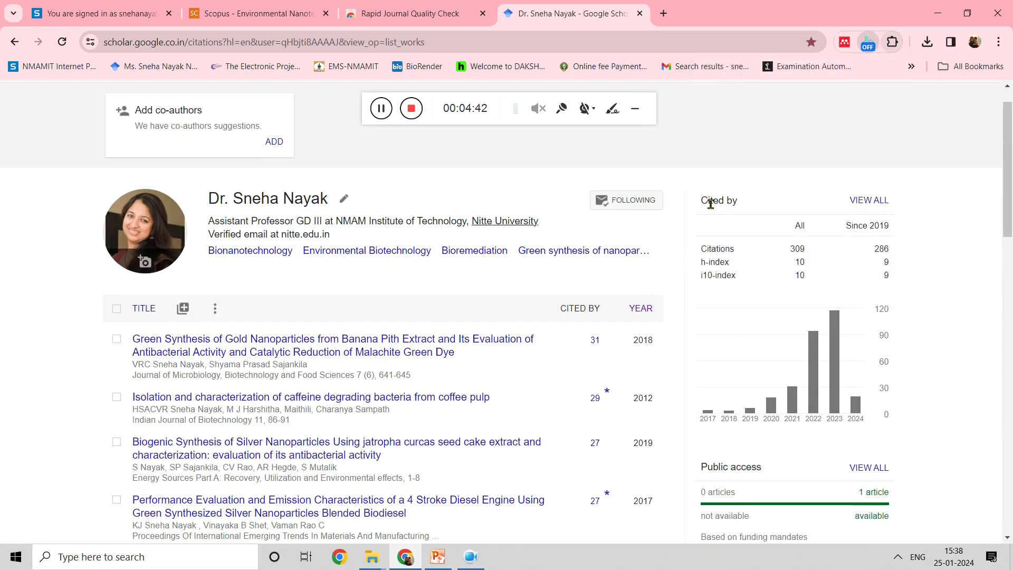
left_click(868, 41)
left_click(787, 360)
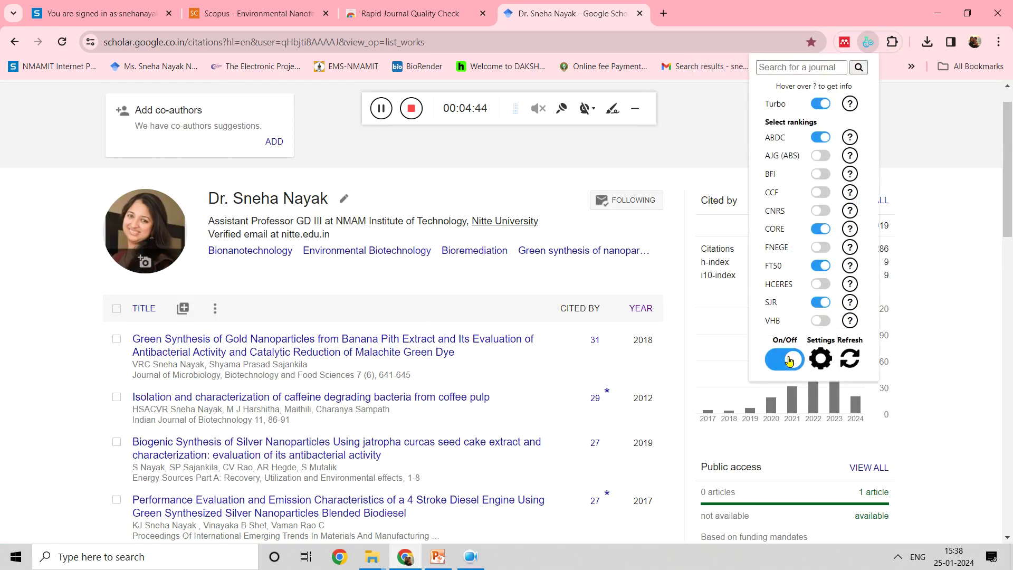
left_click(67, 45)
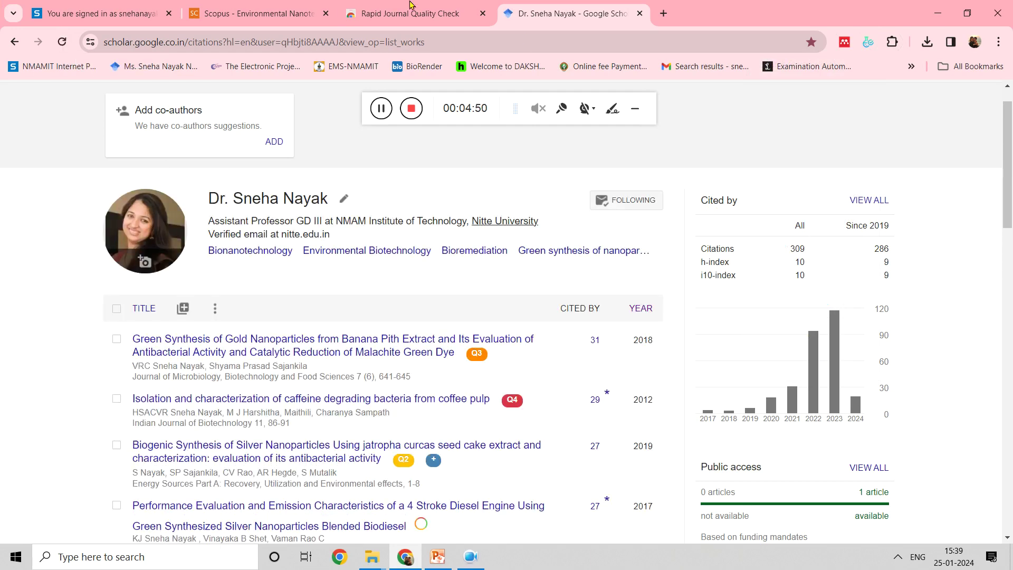
scroll(765, 211, "down", 2)
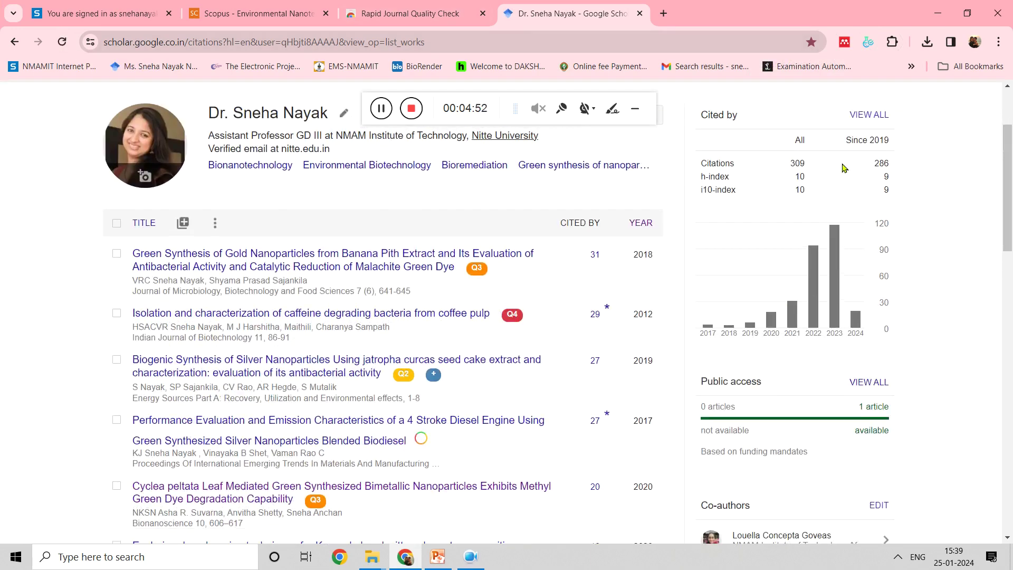
left_click(642, 224)
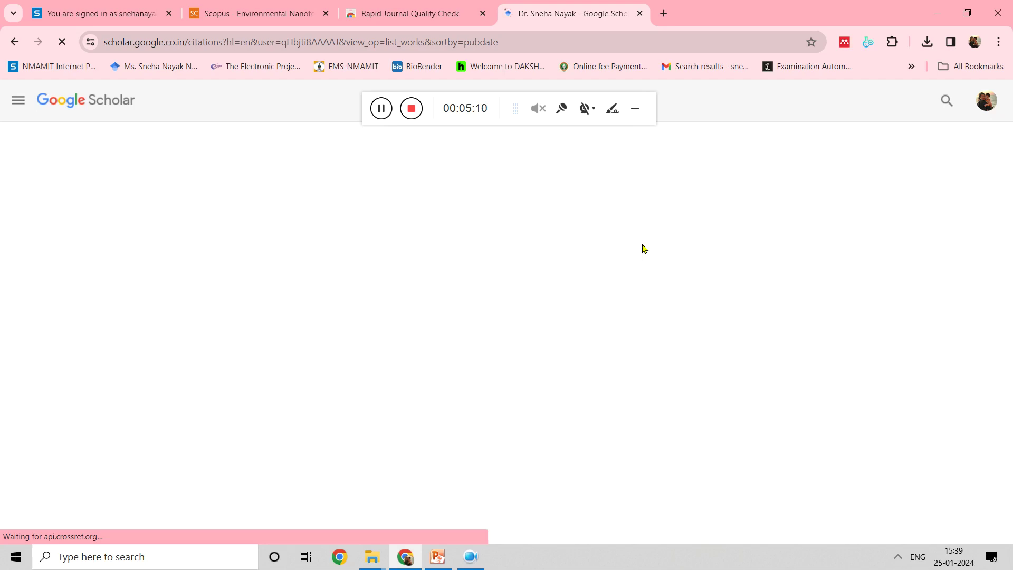
- Return to the Scholar profile and reload it after opening the extension's panel
left_click(411, 13)
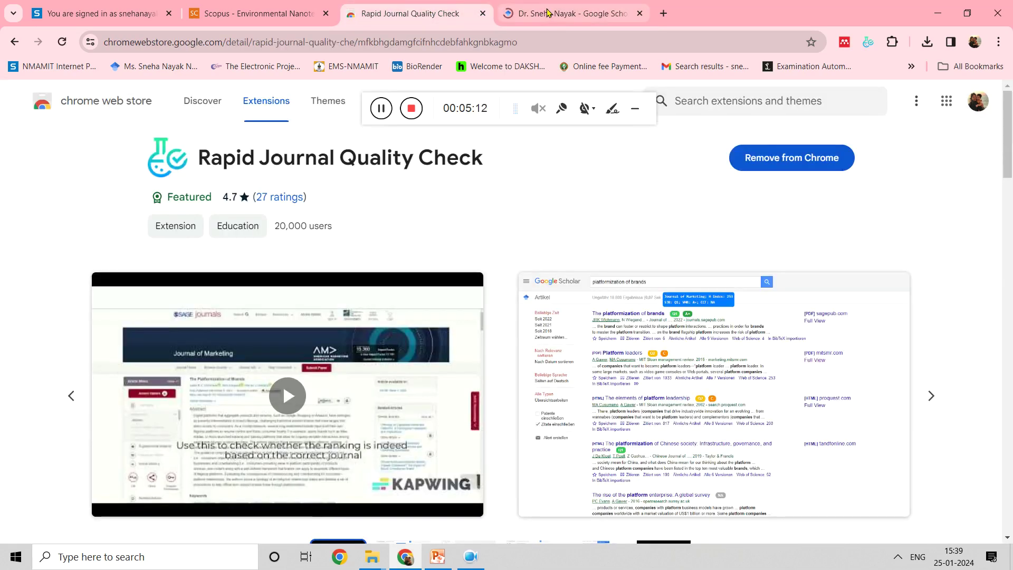
left_click(547, 12)
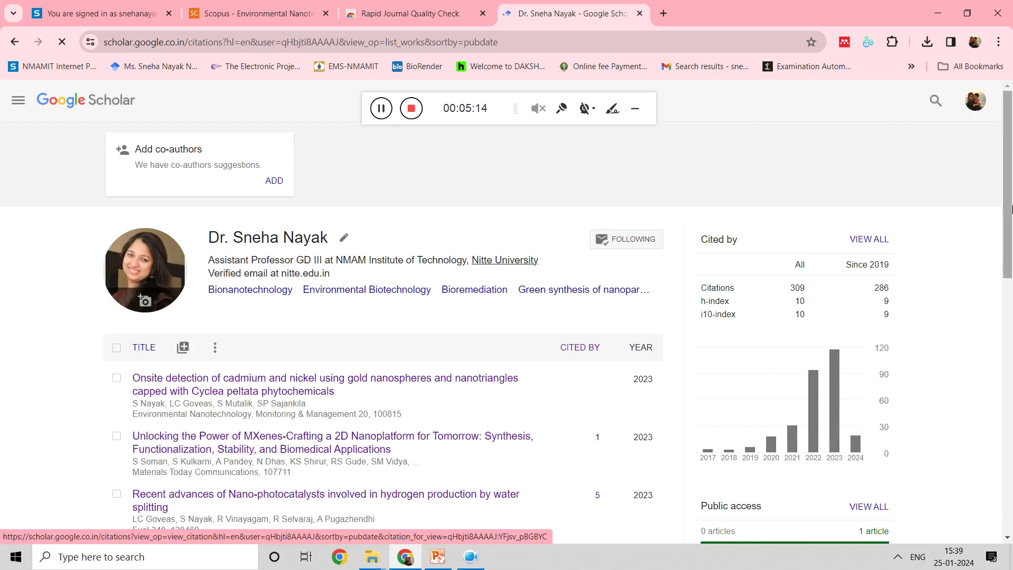
scroll(462, 359, "down", 2)
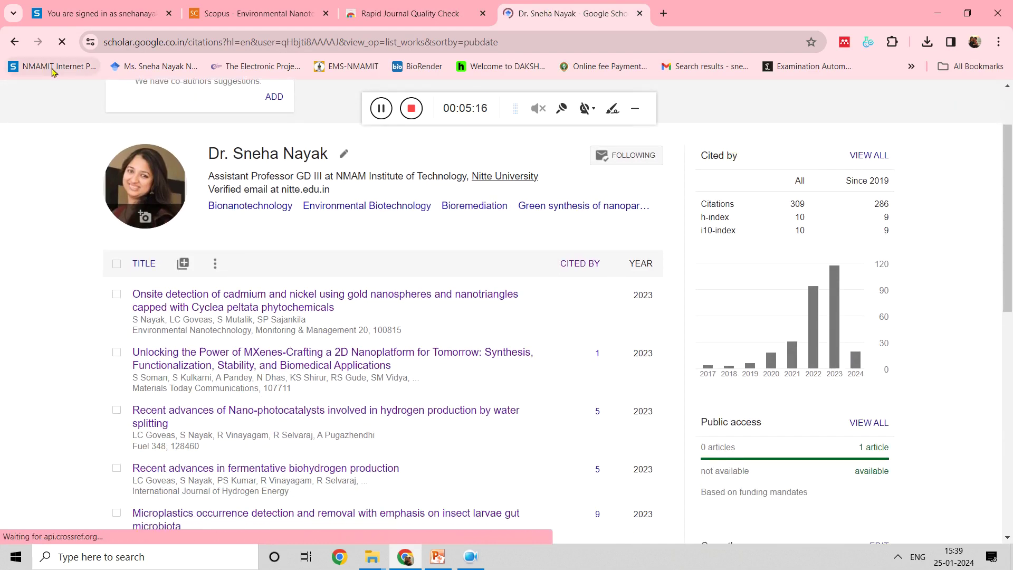
left_click(869, 46)
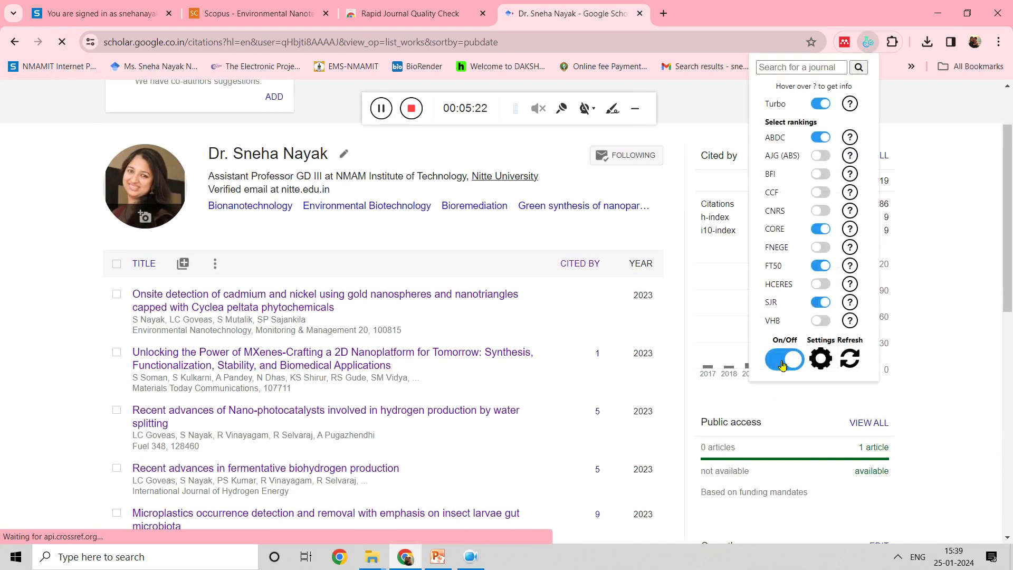
left_click(64, 42)
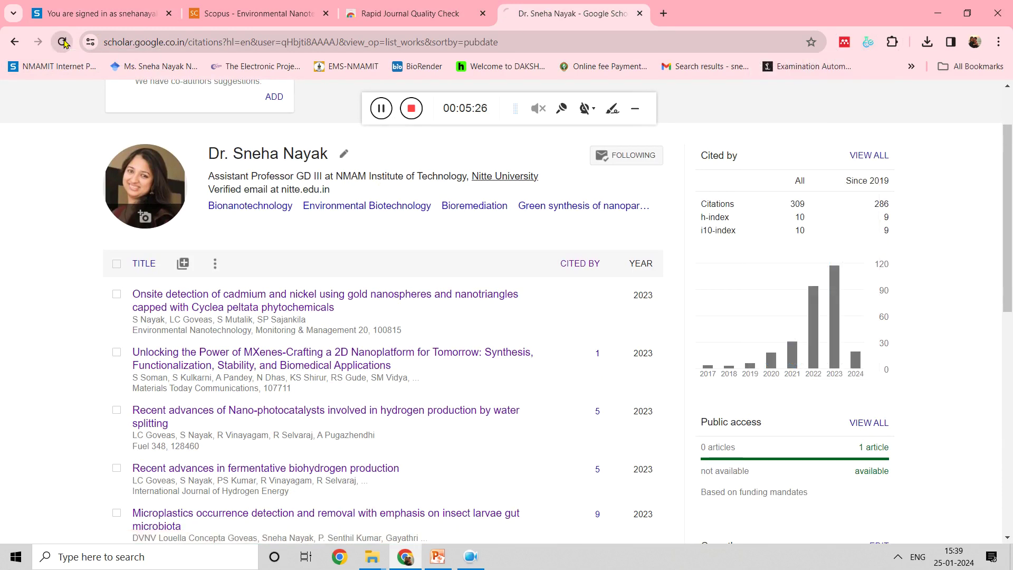
left_click(63, 42)
- Toggle the extension off and on, then refresh rankings so Q1/Q2 badges appear
left_click(866, 42)
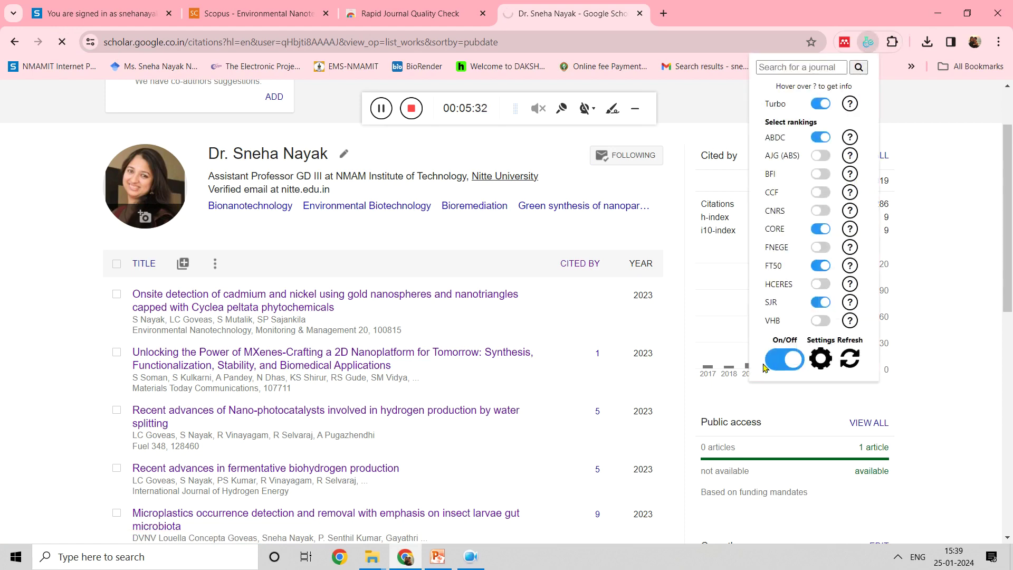
left_click(778, 357)
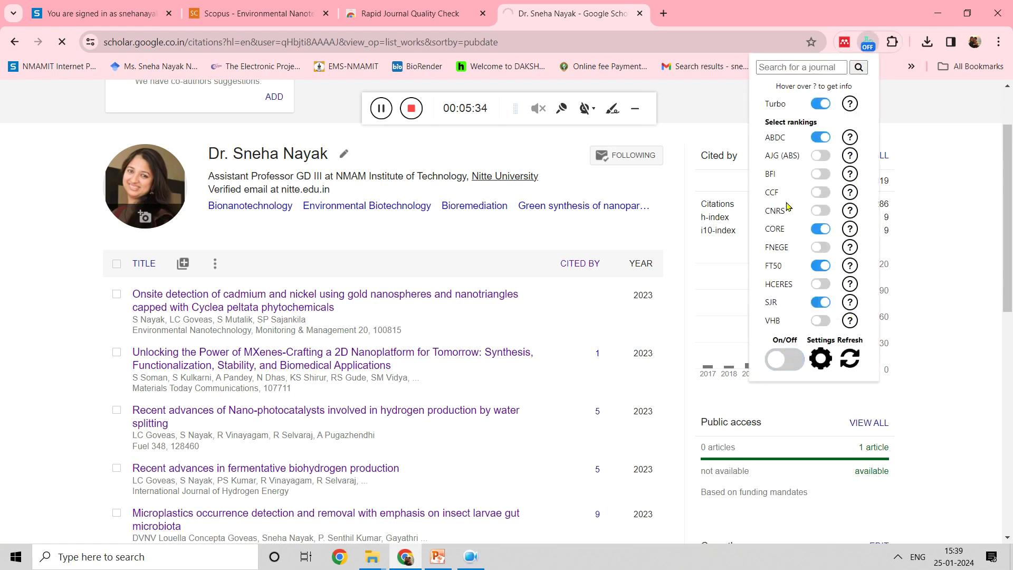
left_click(793, 363)
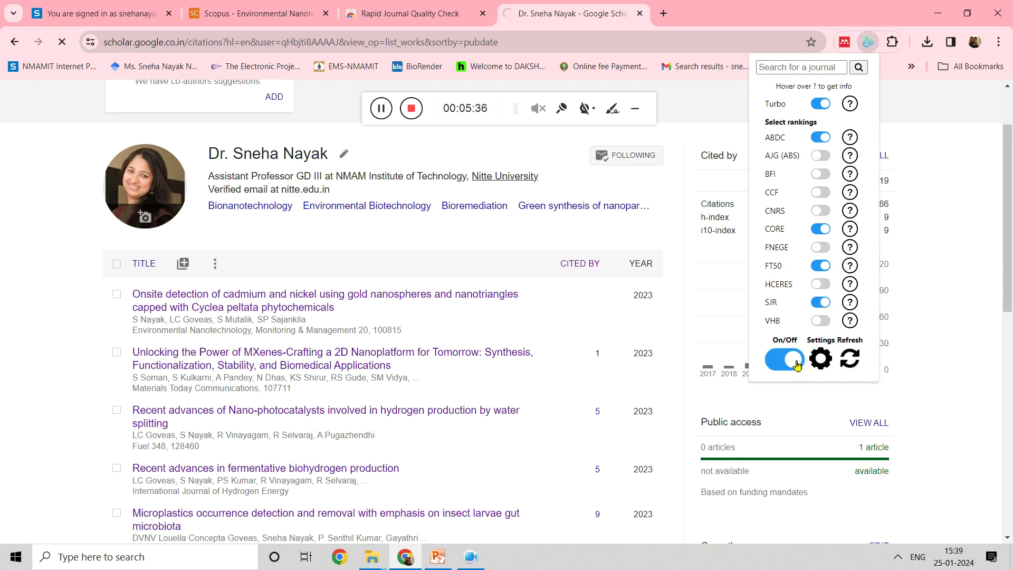
left_click(849, 359)
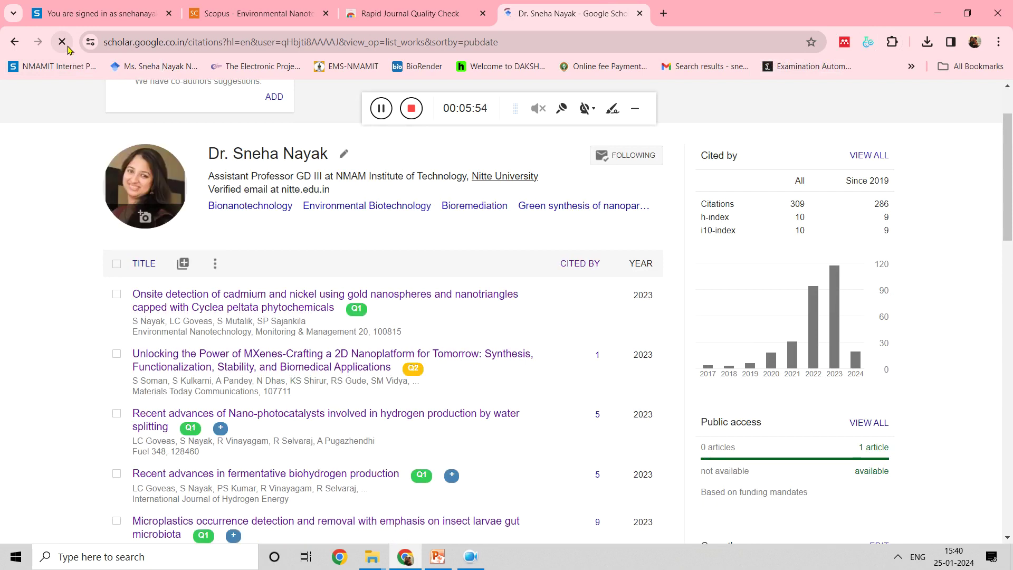
- Check the journal metrics behind the first paper's Q1 badge, then bring PowerPoint forward
mouse_move(352, 305)
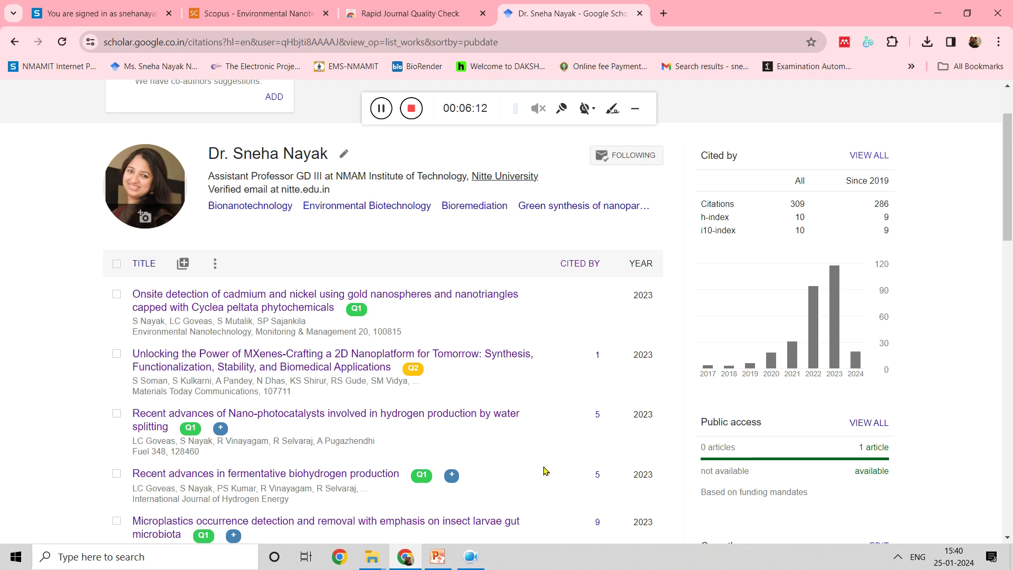
left_click(438, 557)
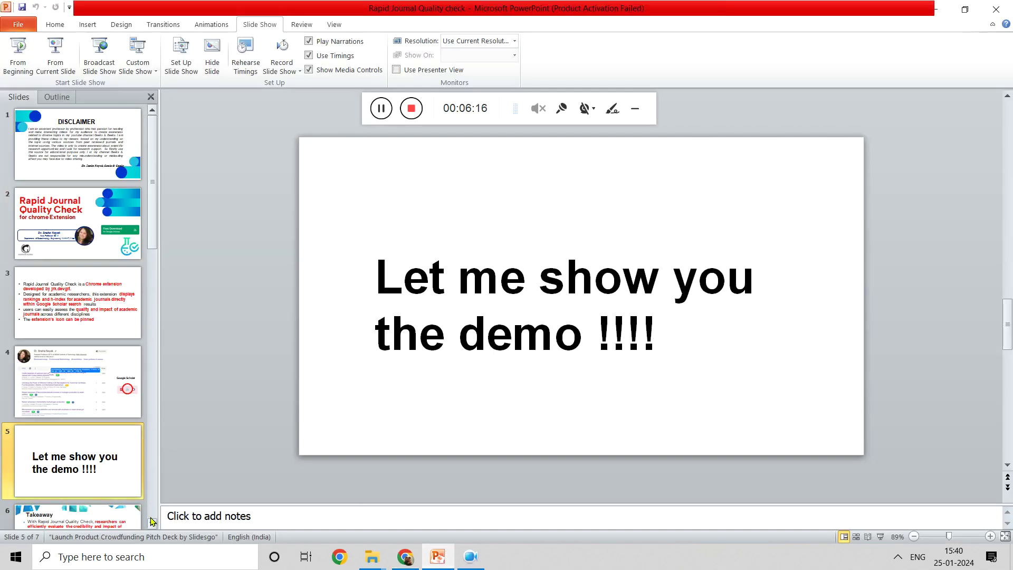
- Show the Takeaway slide, then return to Scholar showing the first journal's H-Index 36
scroll(152, 526, "down", 3)
left_click(77, 380)
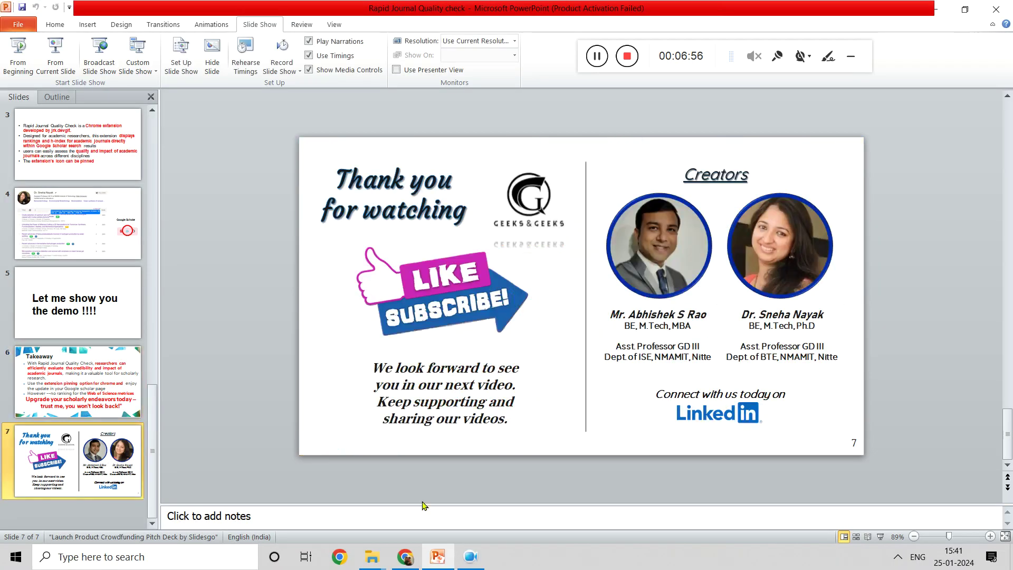
left_click(401, 558)
mouse_move(357, 312)
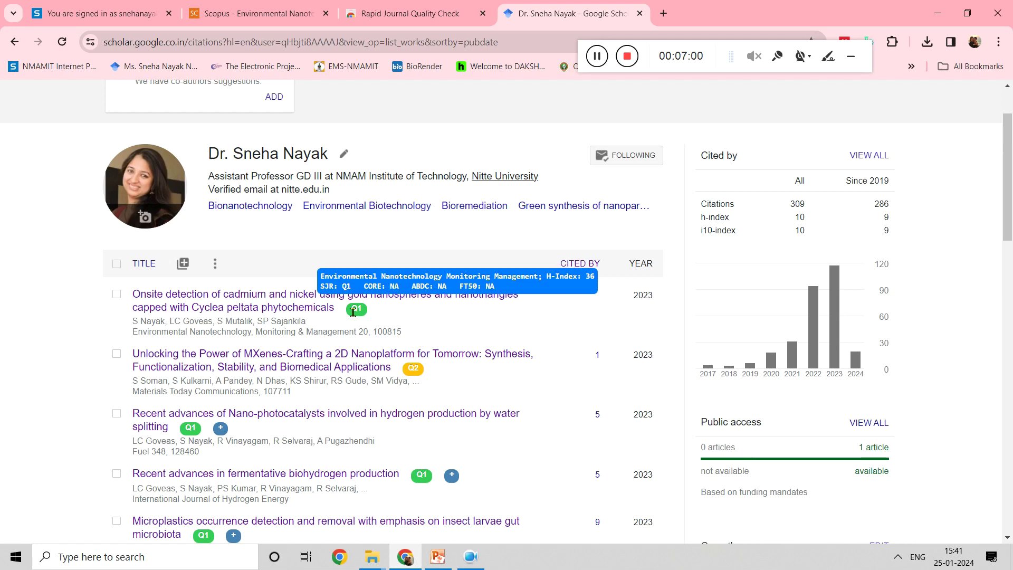
- Compare the Scopus source details with the Scholar Q1 badge, then open Scopus Sources
left_click(222, 8)
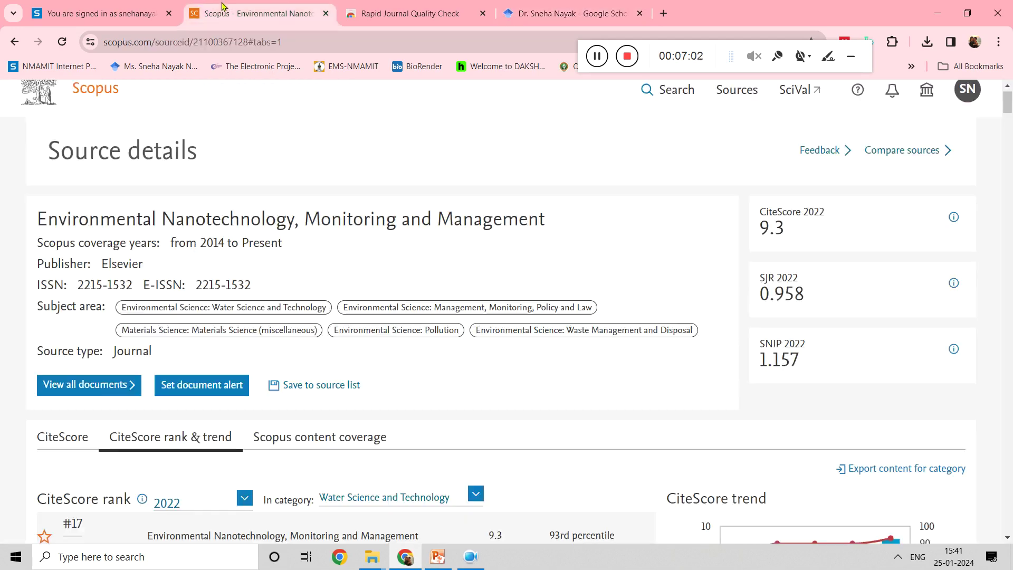
scroll(1006, 113, "up", 1)
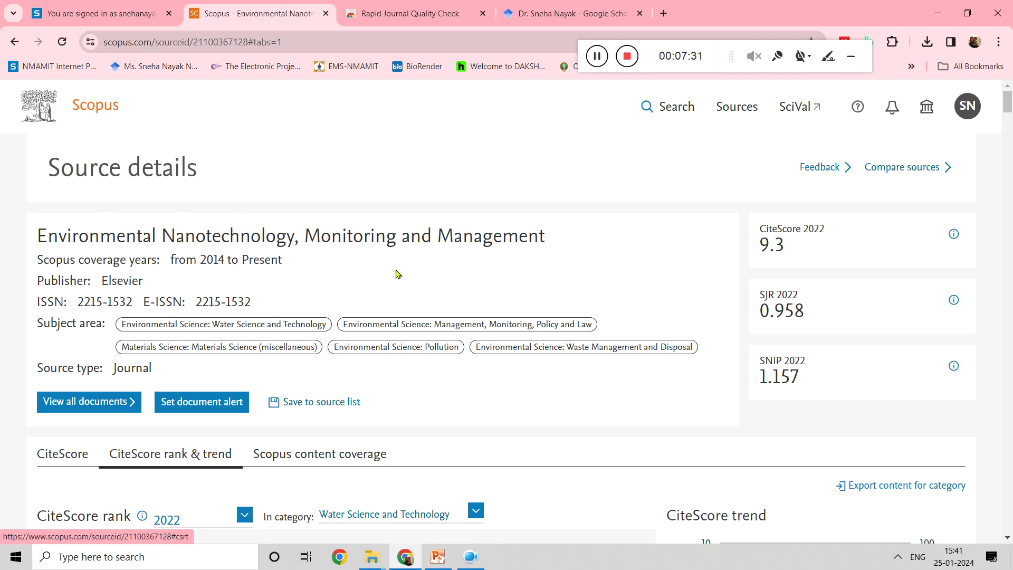
left_click(601, 10)
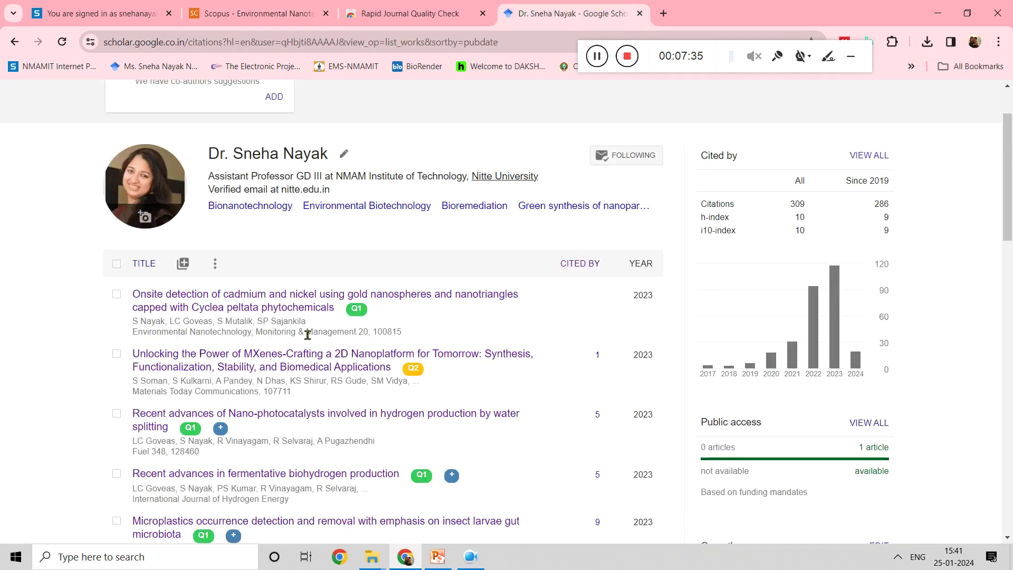
mouse_move(365, 316)
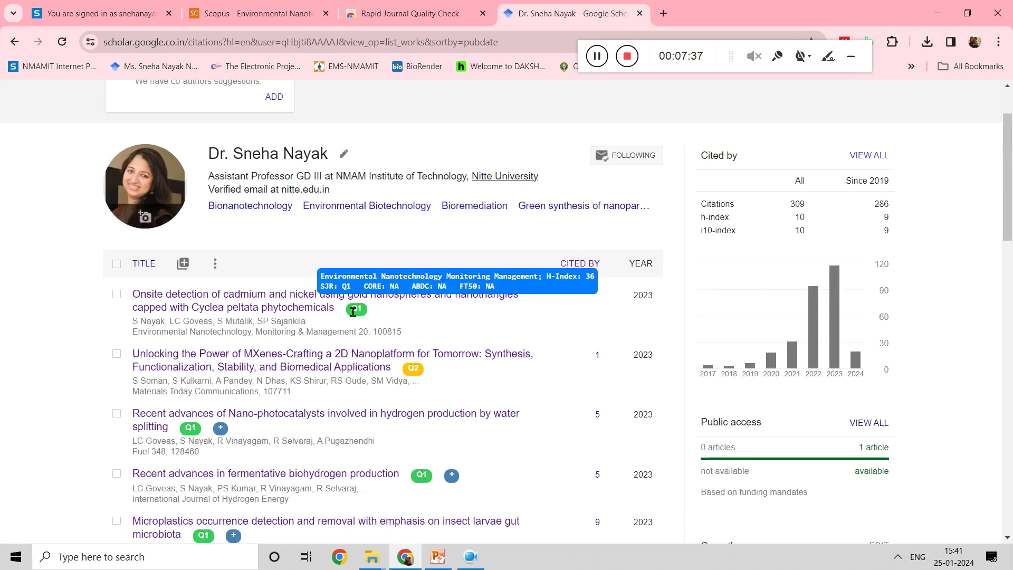
left_click(240, 4)
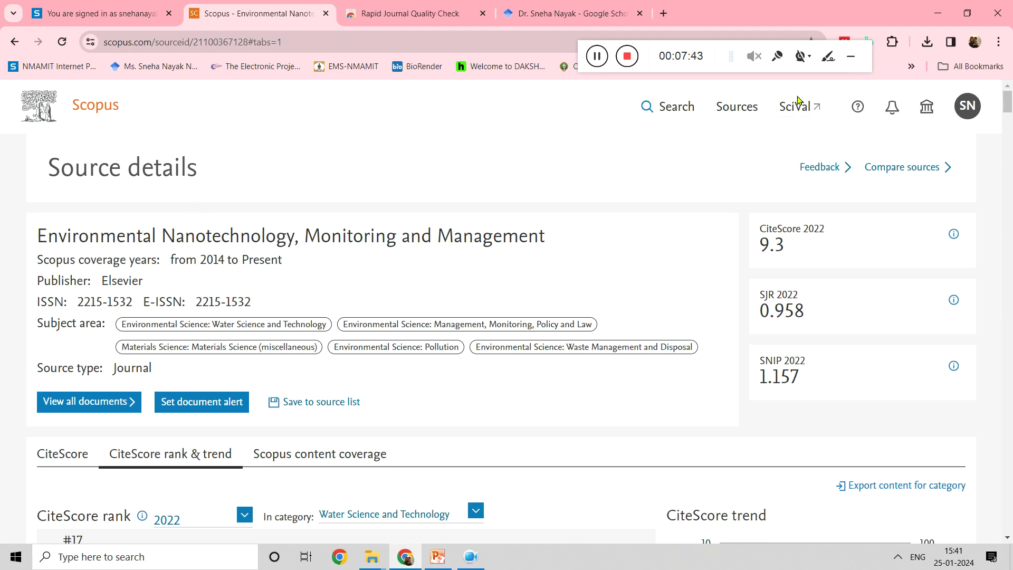
left_click(736, 108)
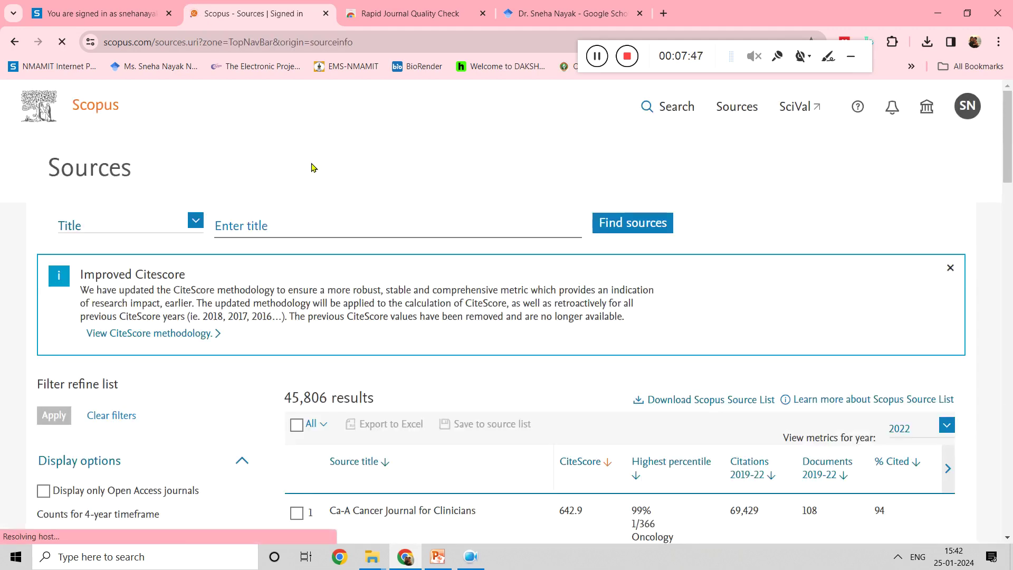
- Find 'Environmental Nanotechnology, Monitoring and Management' in Scopus Sources, then return to the Scholar profile
left_click(289, 226)
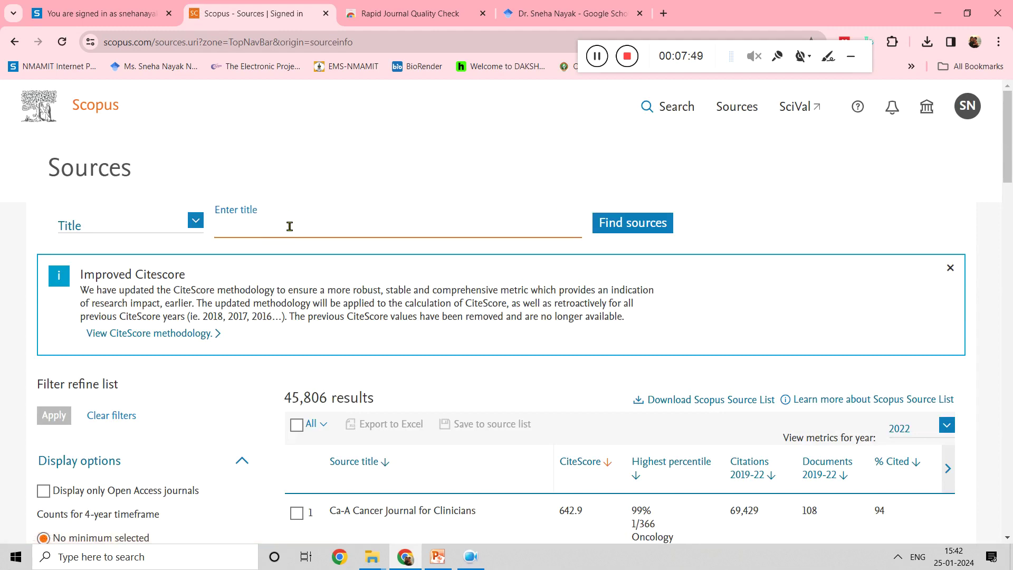
type("environemtal")
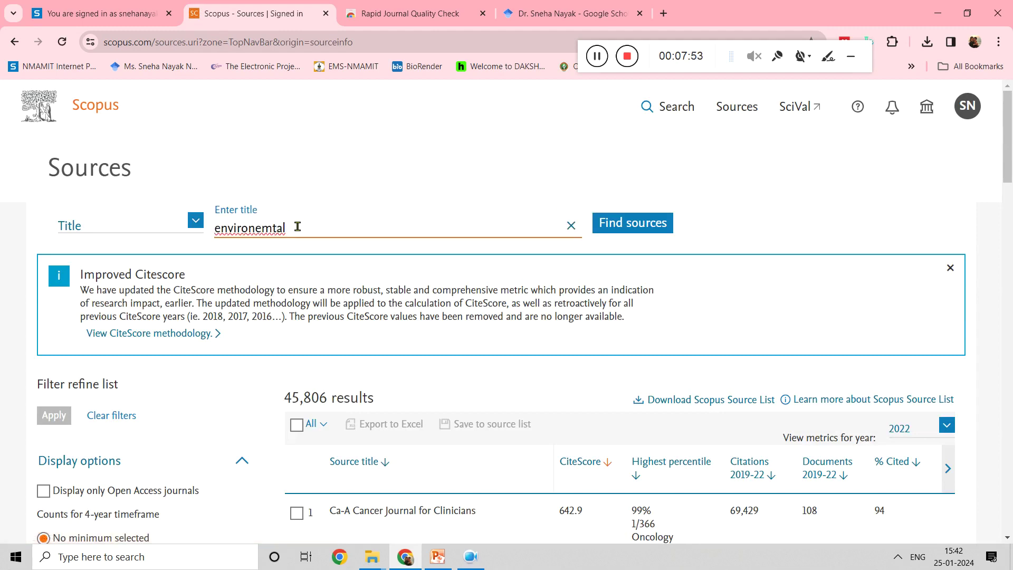
key("BackSpace")
key("BackSpace")
key("BackSpace")
key("BackSpace")
type("n")
key("BackSpace")
key("BackSpace")
key("BackSpace")
type("nmenta")
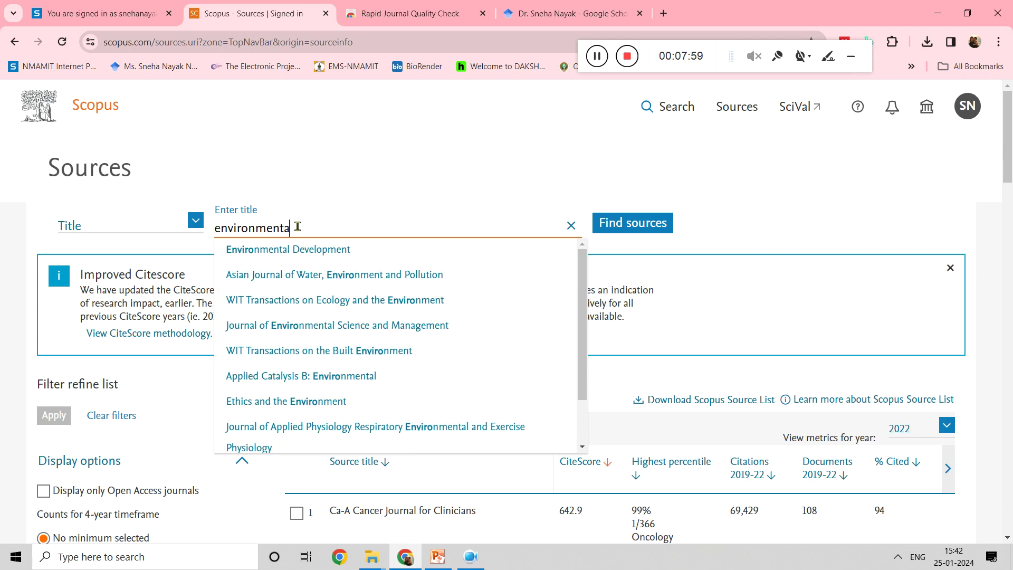
type("l Nanotechno")
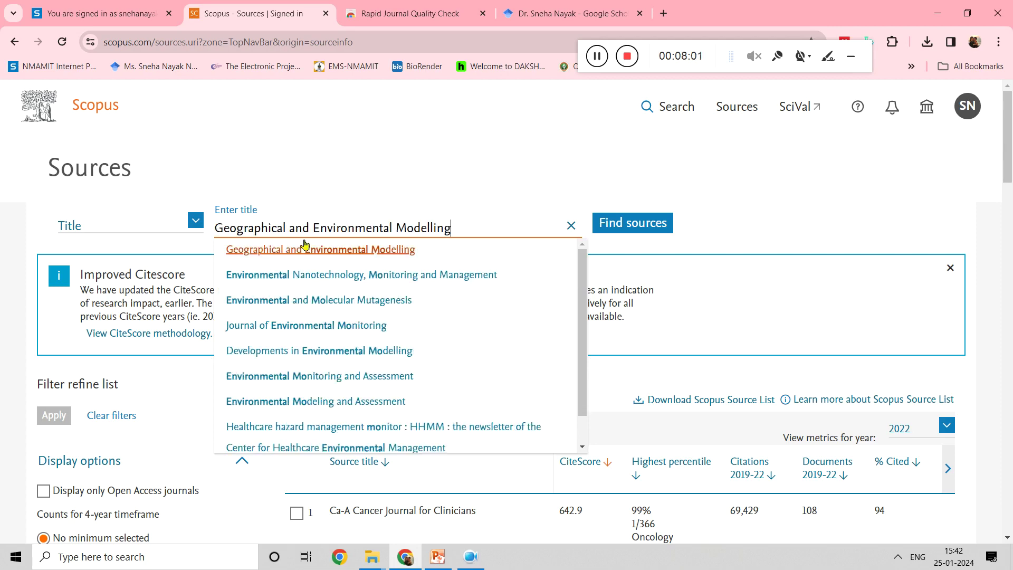
left_click(313, 275)
left_click(634, 225)
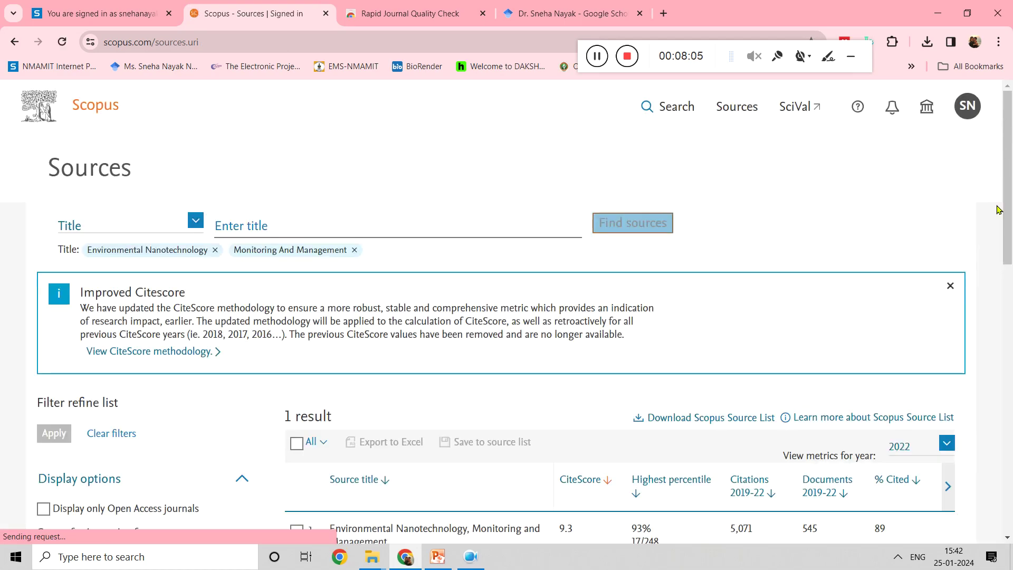
left_click_drag(1009, 215, 1008, 293)
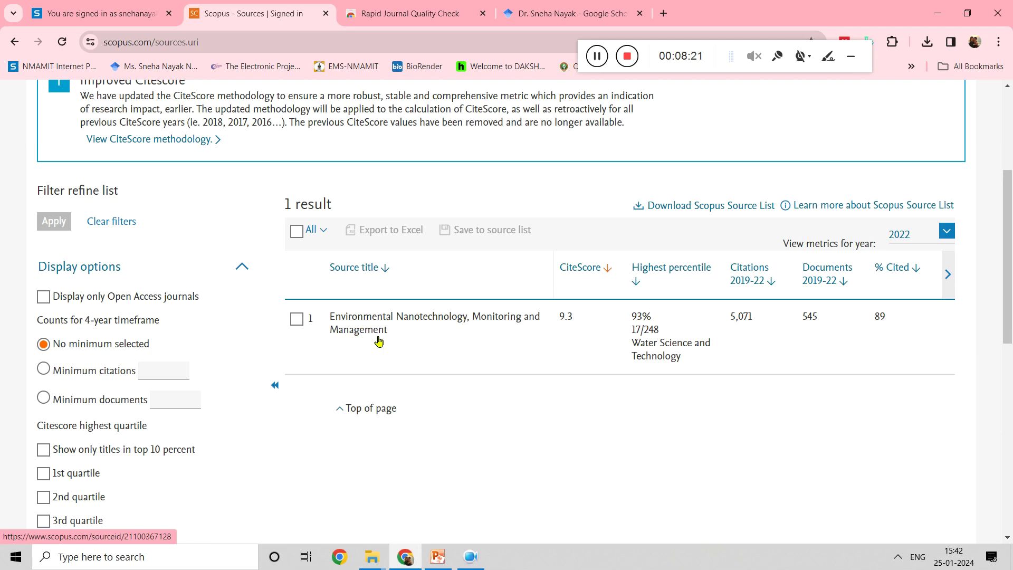
left_click(573, 13)
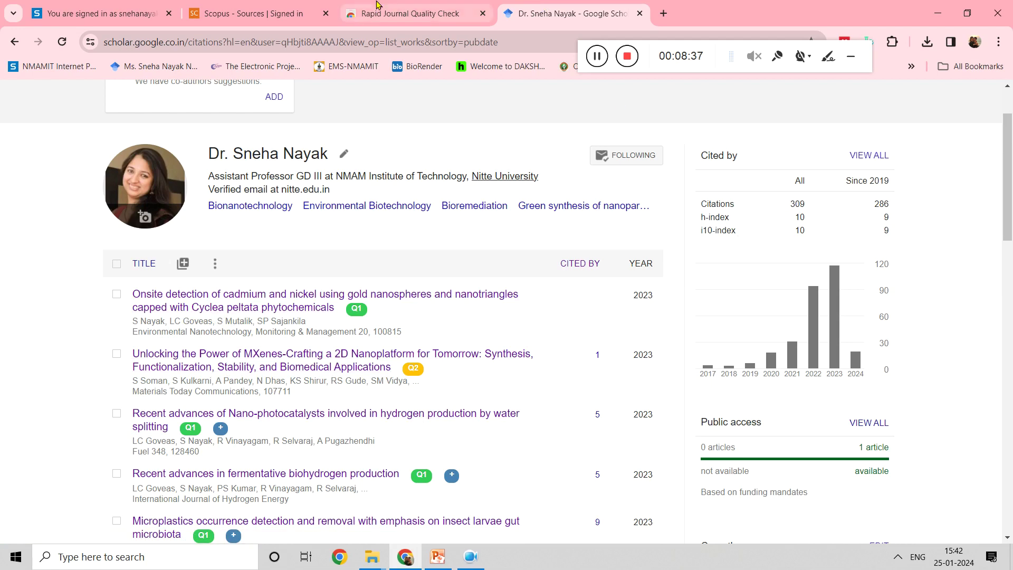
- Return to PowerPoint and display slide 6, the Rapid Journal Quality Check Takeaway slide
left_click(437, 556)
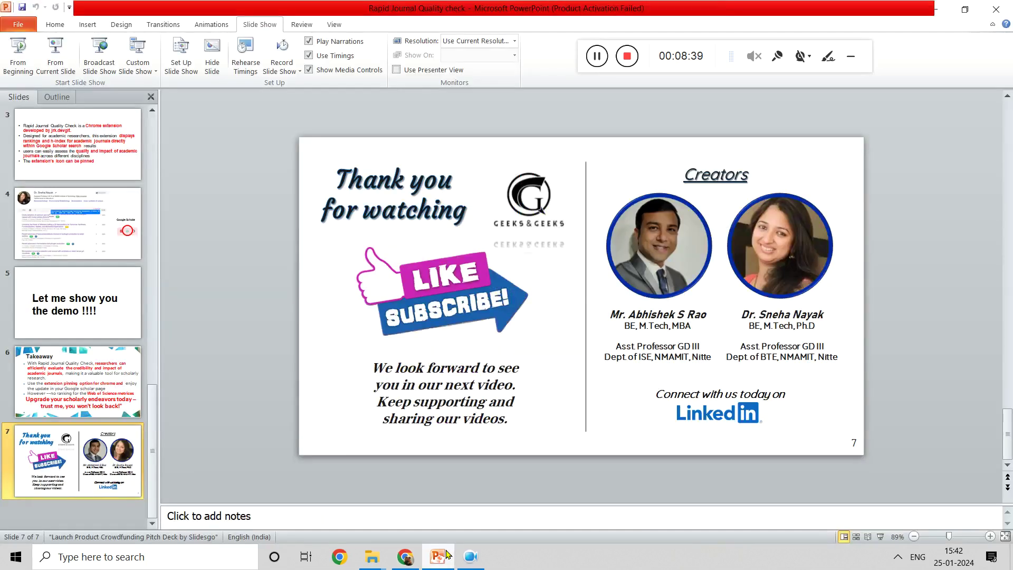
left_click(137, 375)
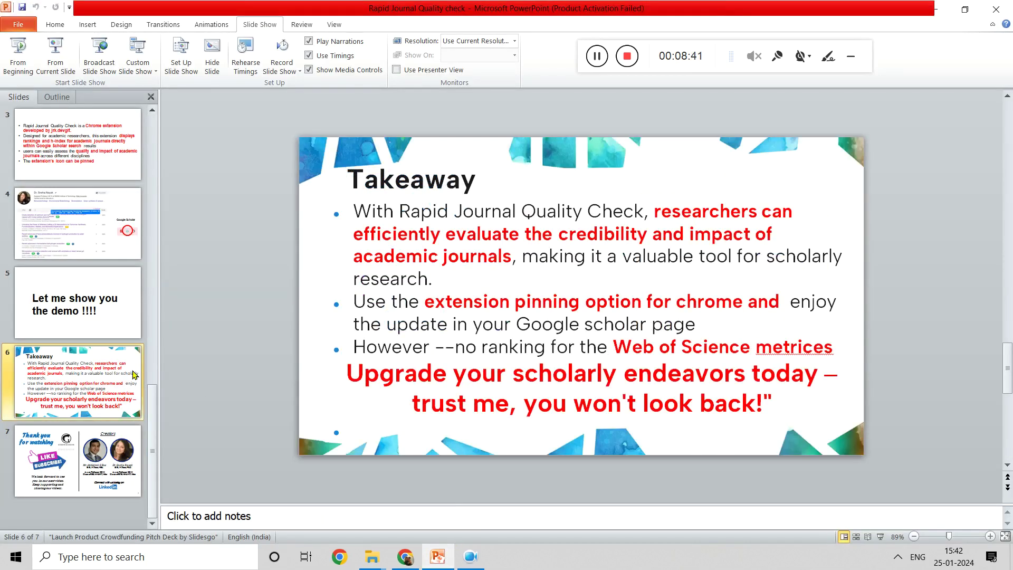